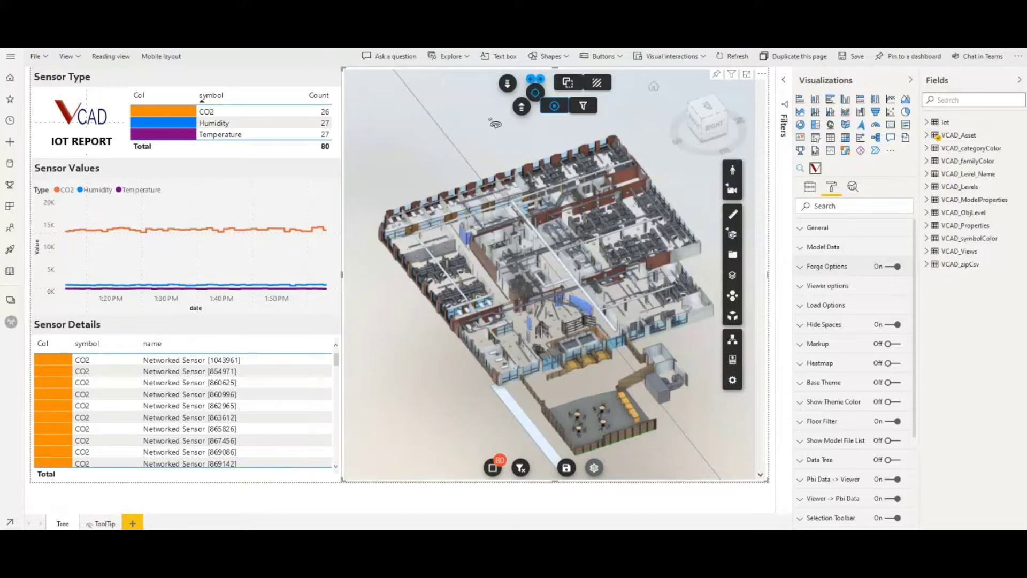
# - Orbit the 3D building model slightly and zoom in on the office area
pyautogui.moveTo(426, 419)
pyautogui.mouseDown()
pyautogui.moveTo(442, 406)
pyautogui.moveTo(429, 416)
pyautogui.mouseUp()
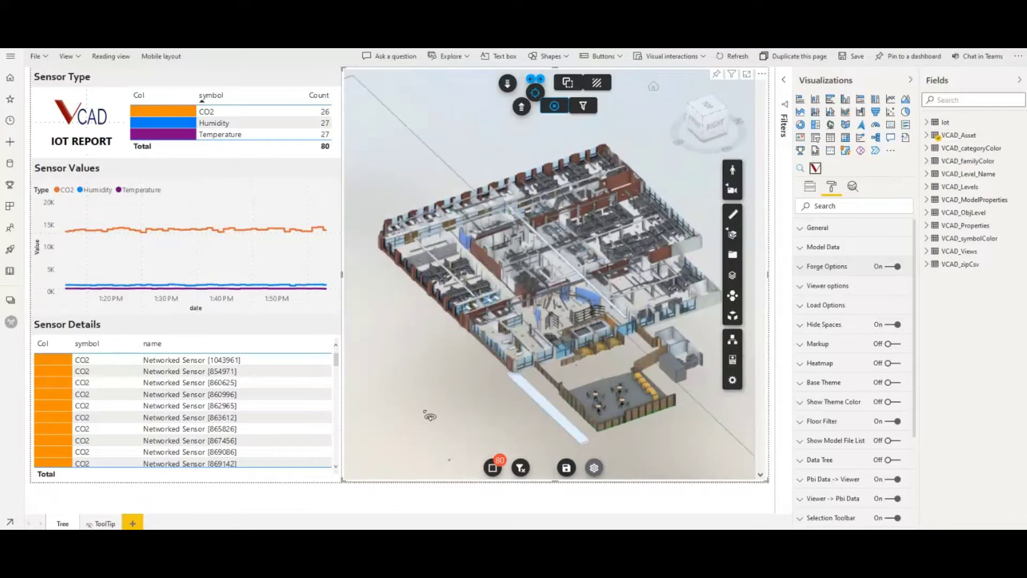
pyautogui.scroll(10, 444, 369)
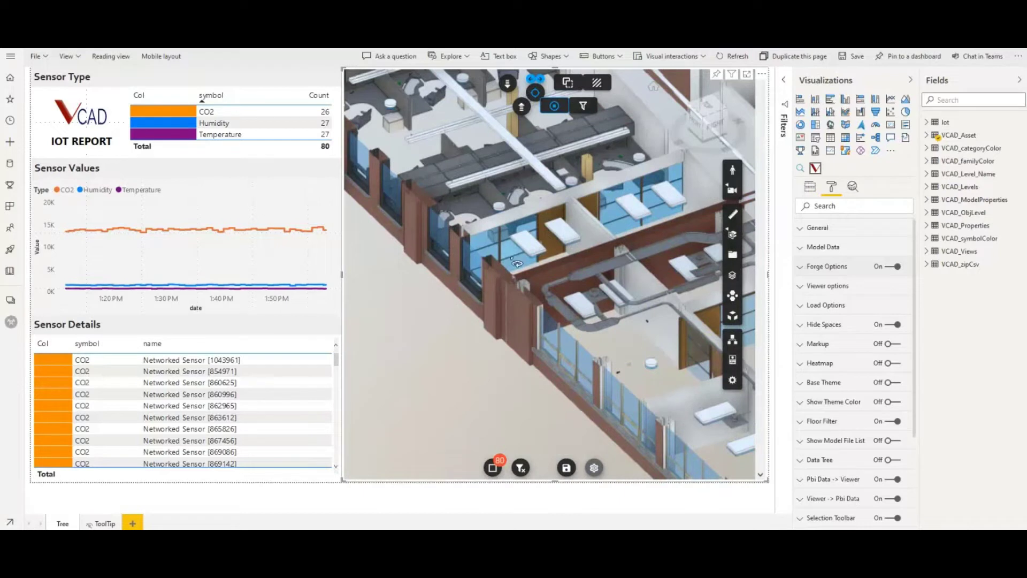
pyautogui.scroll(-2, 455, 321)
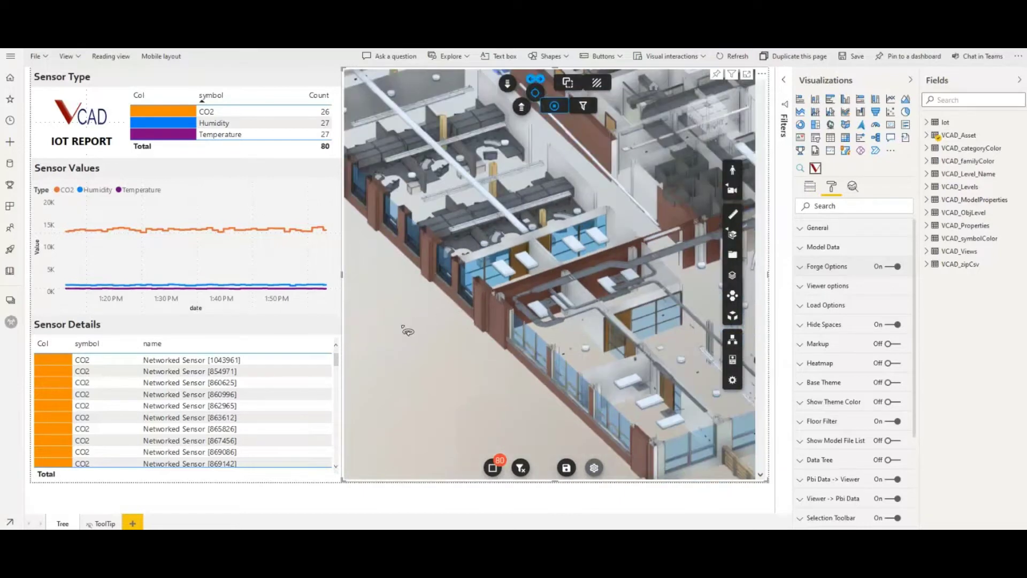
pyautogui.scroll(3, 408, 342)
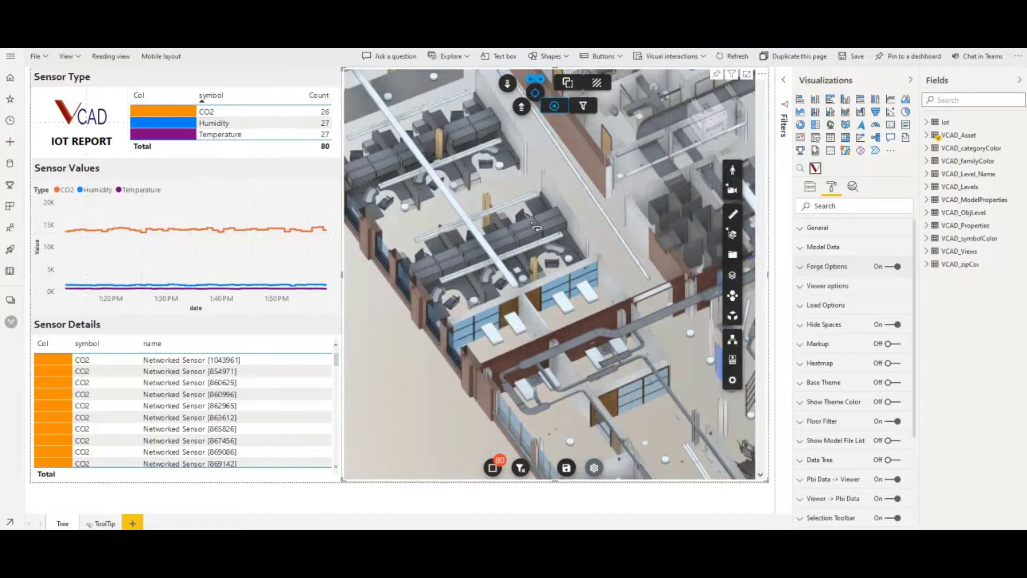
pyautogui.scroll(1, 550, 230)
pyautogui.scroll(1, 549, 230)
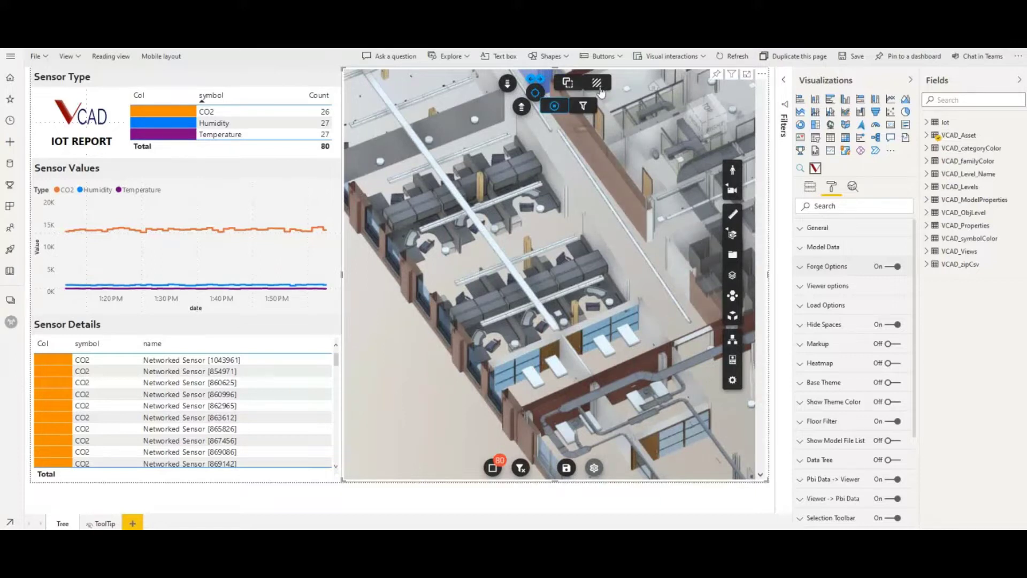
# - Ghost the building model, then zoom and orbit around the three green sensor markers
pyautogui.click(596, 83)
pyautogui.scroll(5, 508, 331)
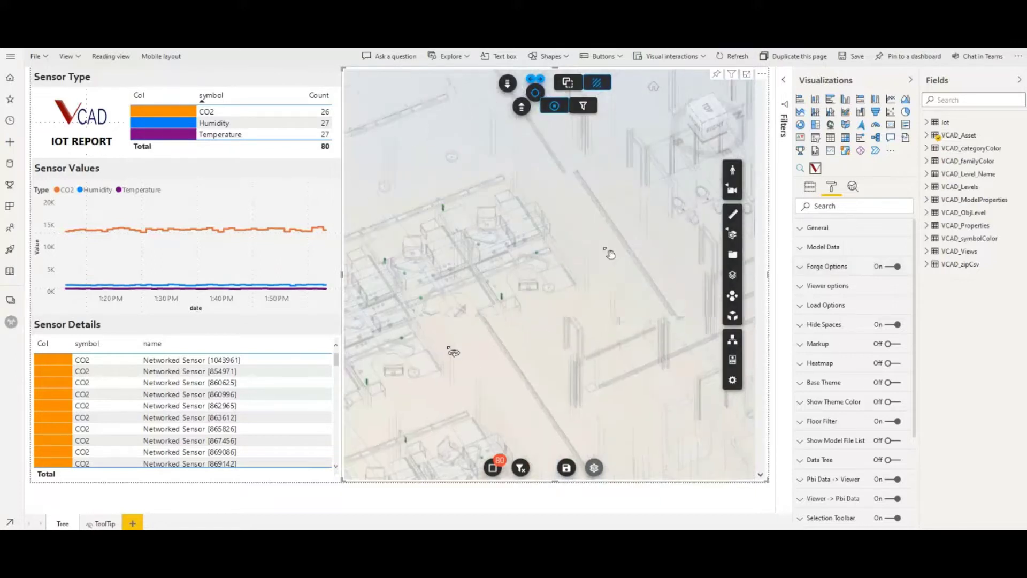
pyautogui.moveTo(469, 315); pyautogui.dragTo(515, 294)
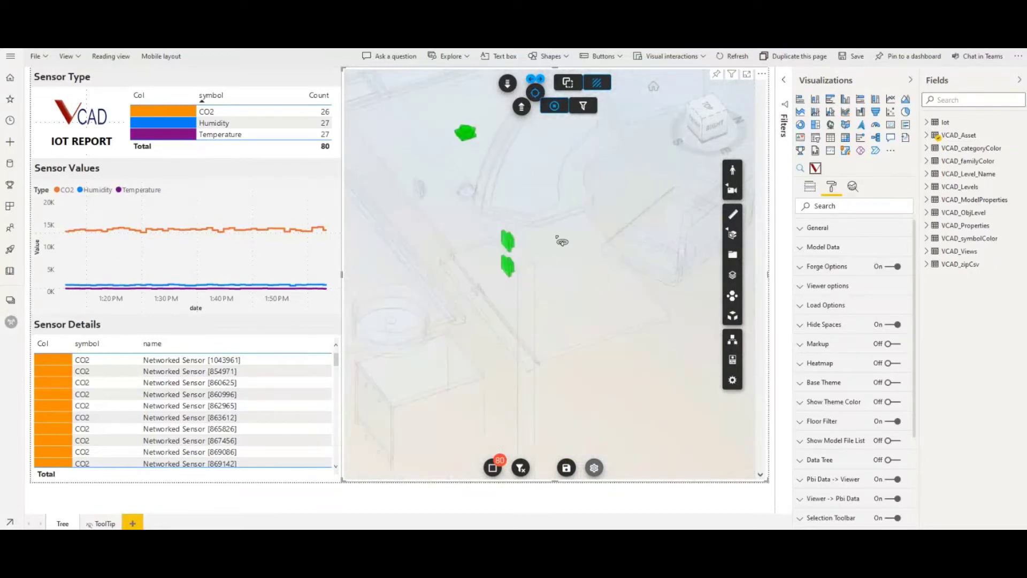
pyautogui.moveTo(559, 236); pyautogui.dragTo(541, 279)
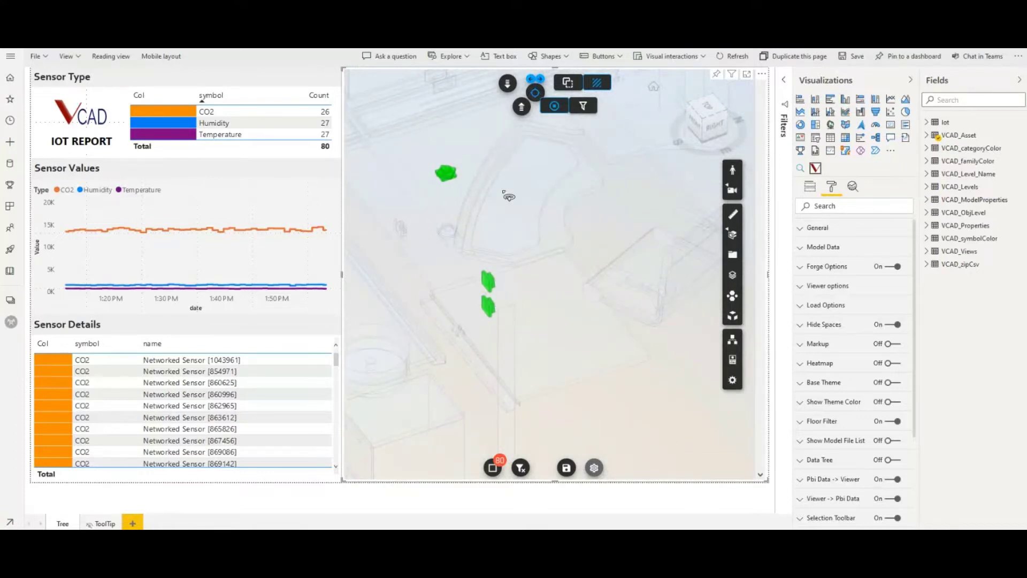
pyautogui.moveTo(561, 204); pyautogui.dragTo(547, 238)
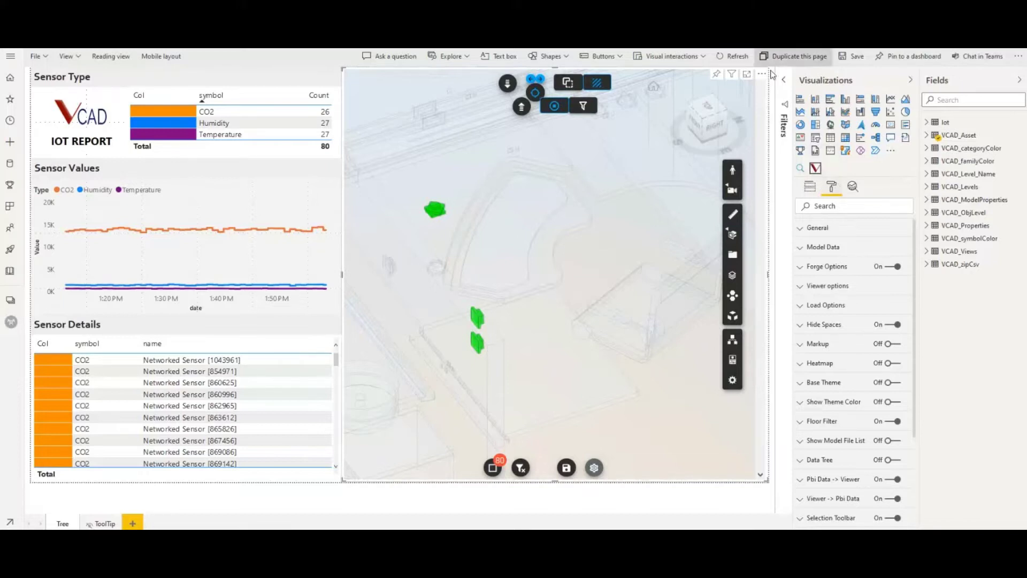
# - Switch Show Tooltip On Mouse Over to On under Forge Options
pyautogui.click(801, 270)
pyautogui.scroll(-5, 812, 291)
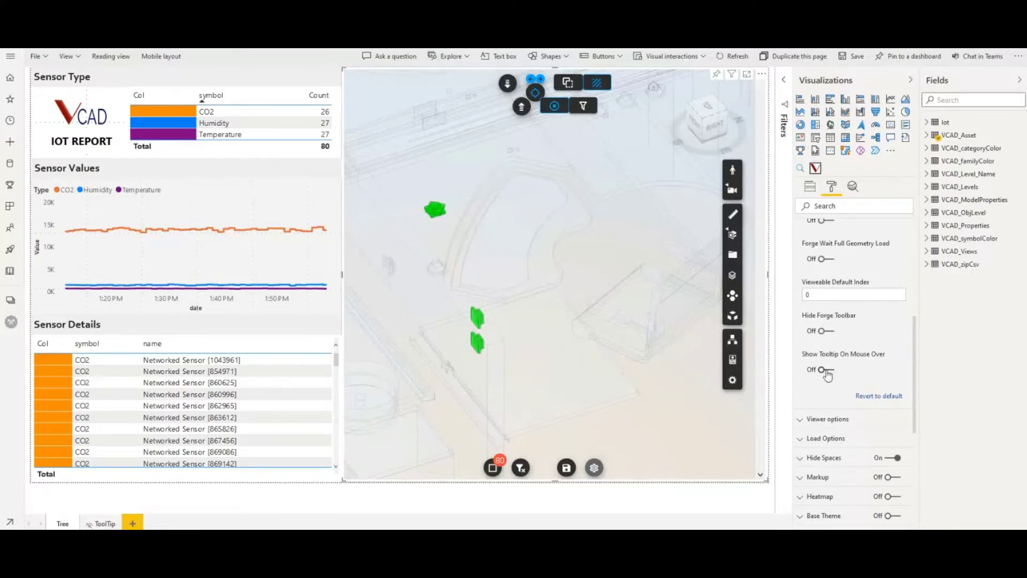
pyautogui.click(827, 371)
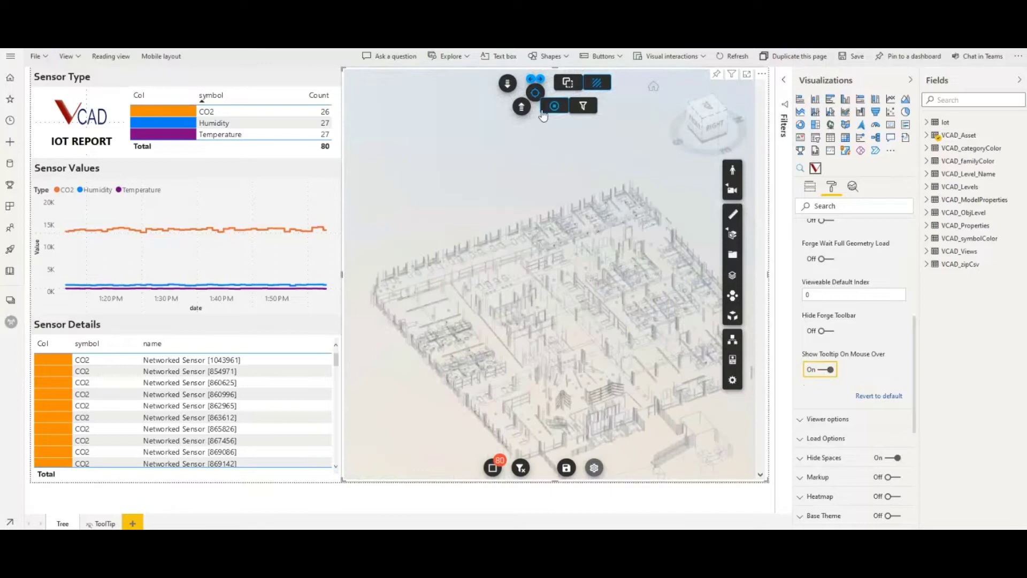
# - Zoom the 3D viewer in on the green sensors across the office floor
pyautogui.click(535, 93)
pyautogui.scroll(5, 449, 370)
pyautogui.scroll(5, 448, 370)
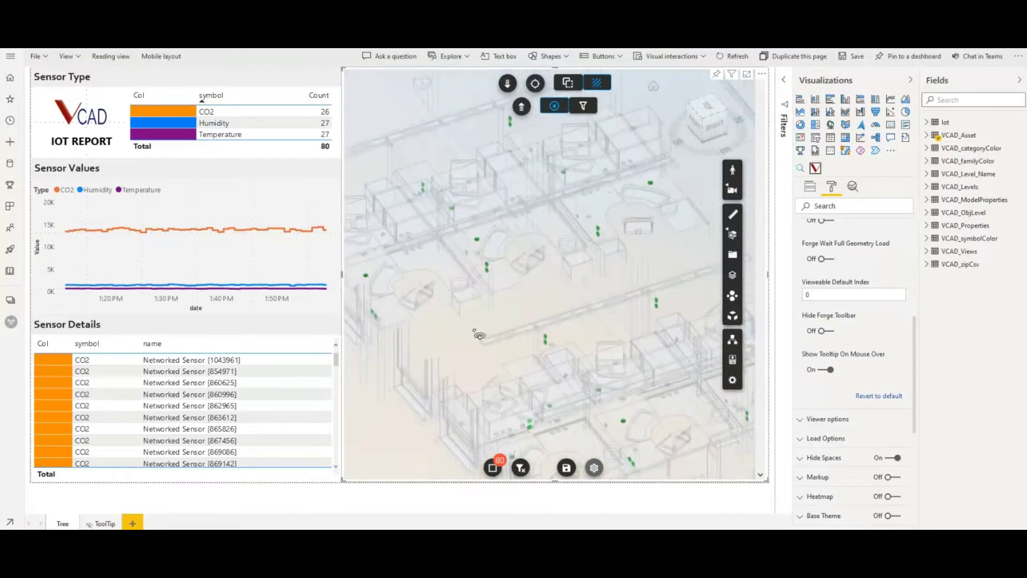
pyautogui.scroll(5, 833, 259)
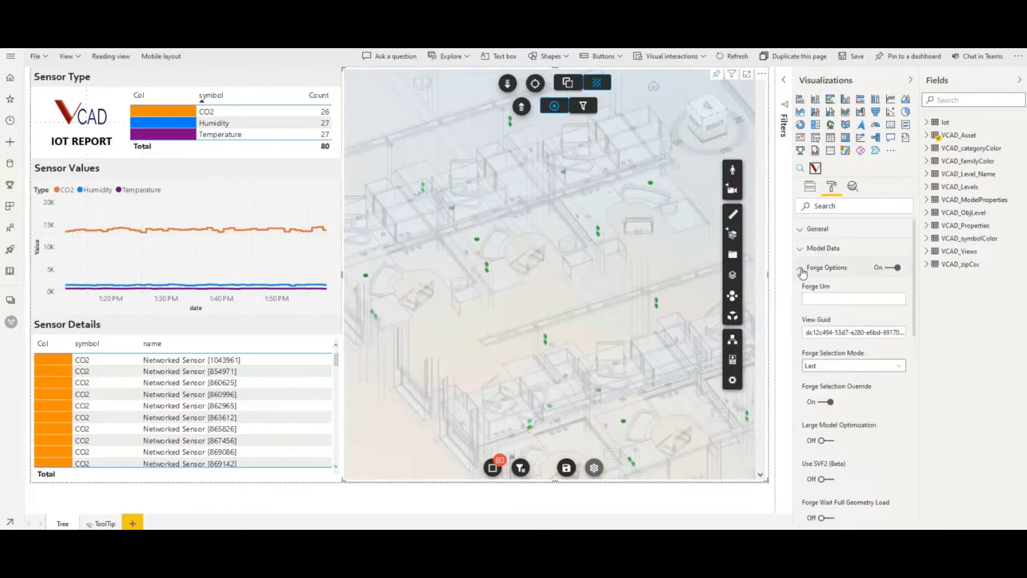
# - Collapse Forge Options, turn the visual's Tooltip On and expand its settings card
pyautogui.click(800, 270)
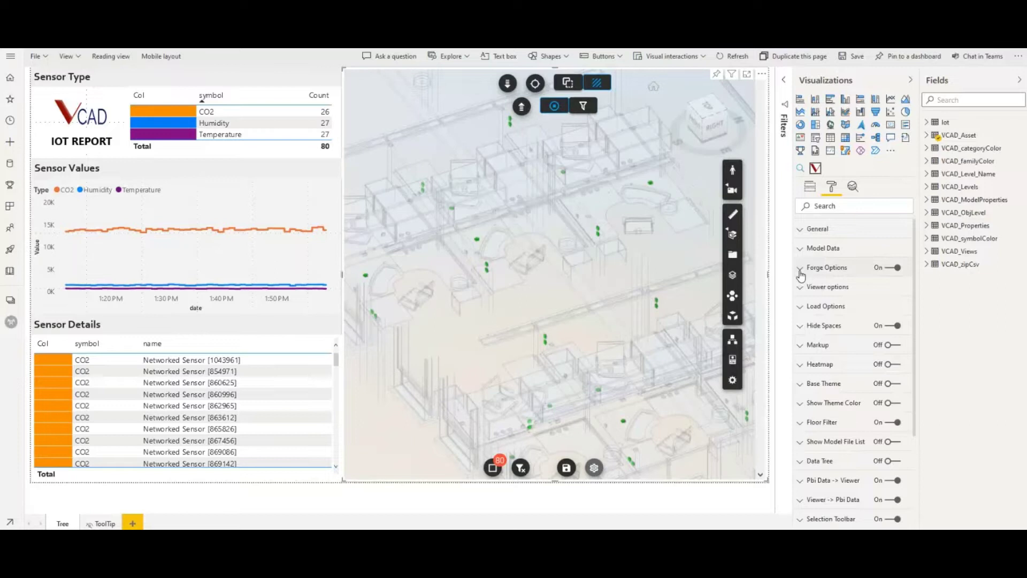
pyautogui.scroll(-3, 851, 297)
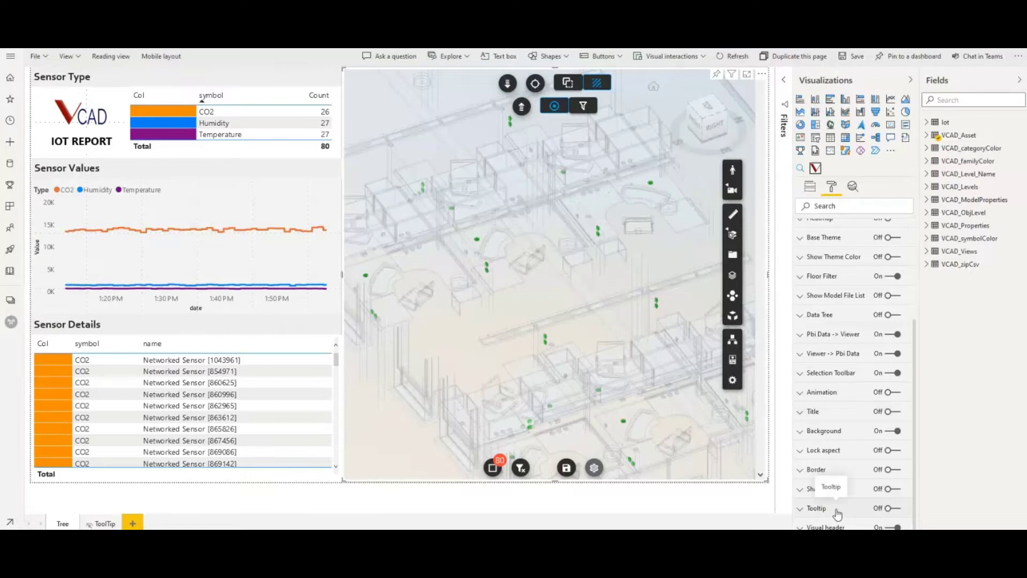
pyautogui.click(880, 509)
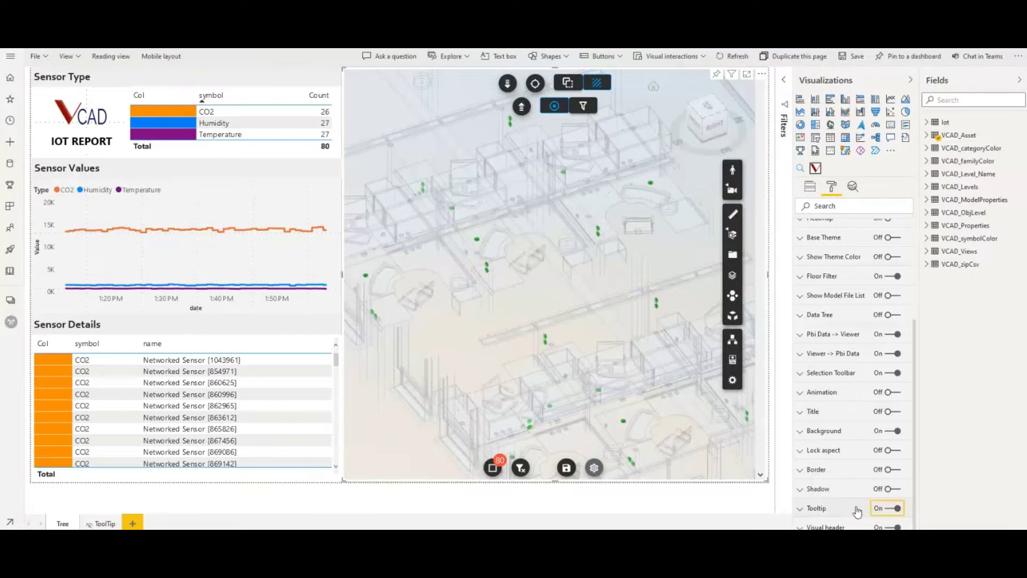
pyautogui.click(804, 511)
pyautogui.scroll(-5, 829, 500)
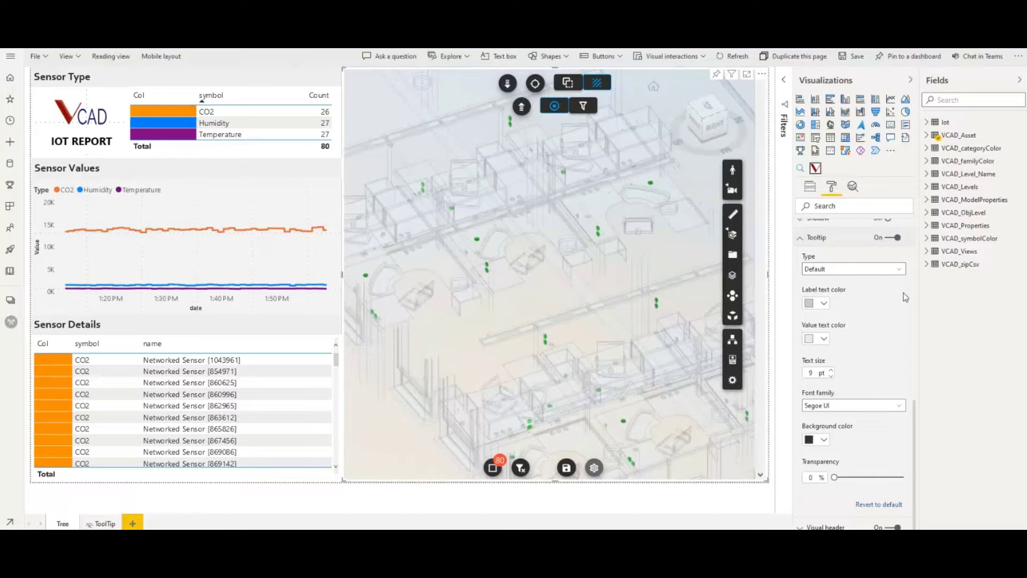
# - Drag the category field from VCAD_Asset into the 3D visual's Tooltips well
pyautogui.click(811, 187)
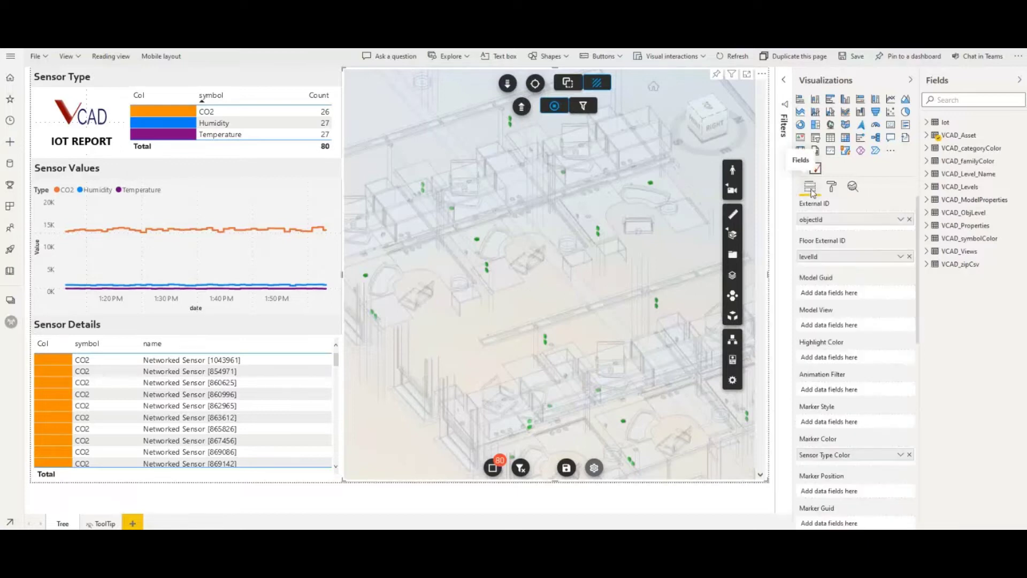
pyautogui.scroll(-10, 800, 209)
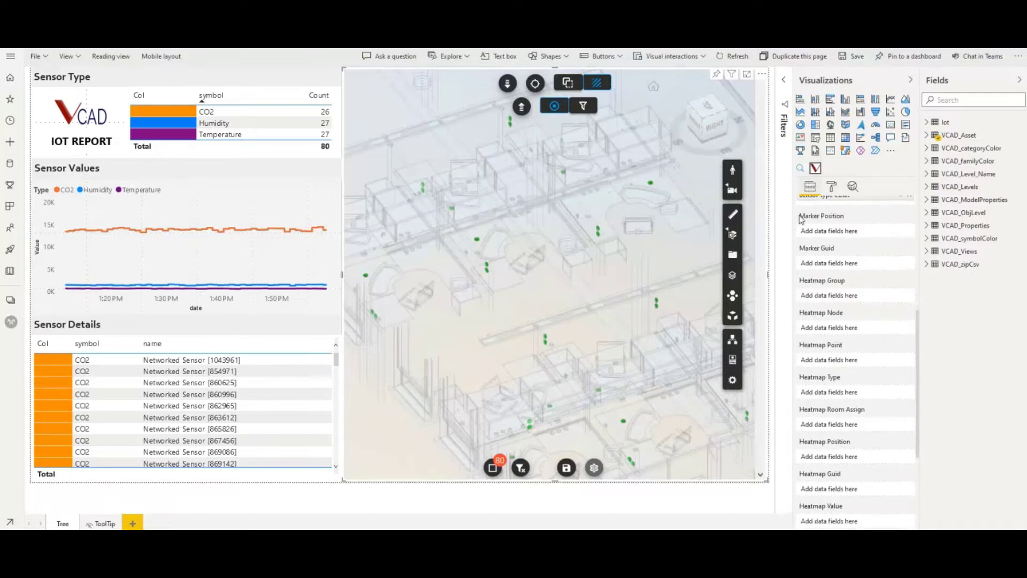
pyautogui.scroll(-2, 801, 220)
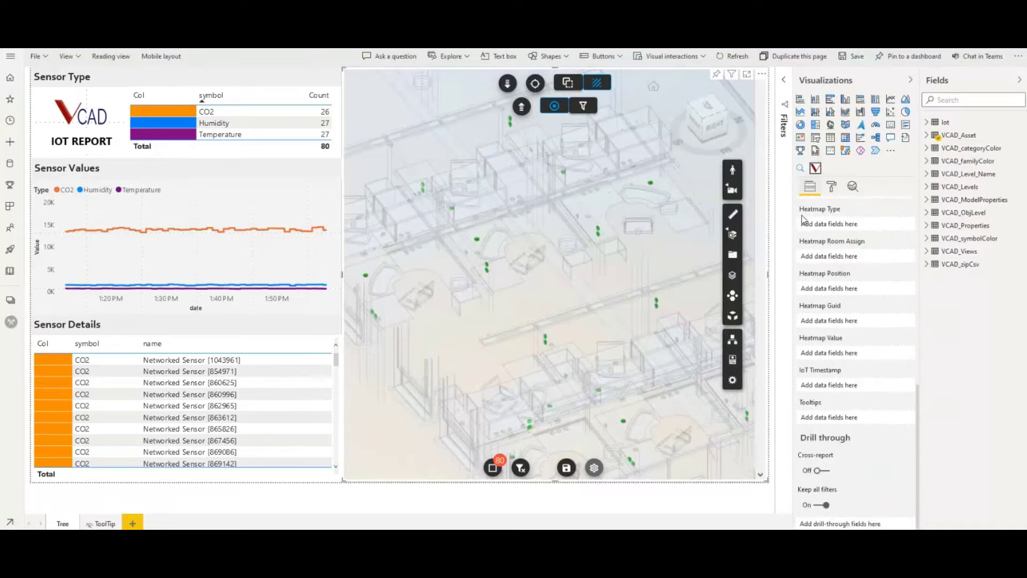
pyautogui.click(927, 136)
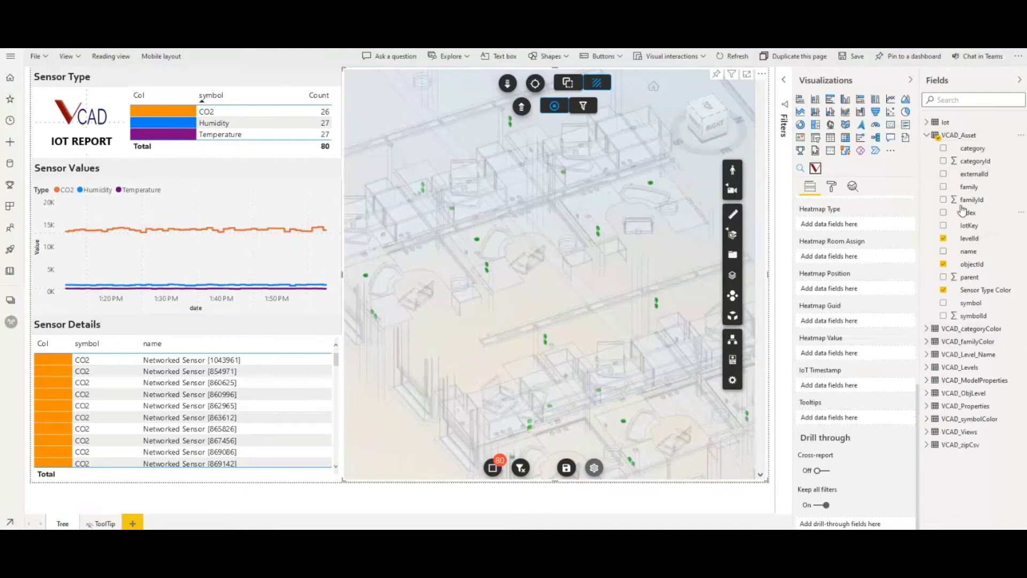
pyautogui.moveTo(983, 154); pyautogui.dragTo(850, 464)
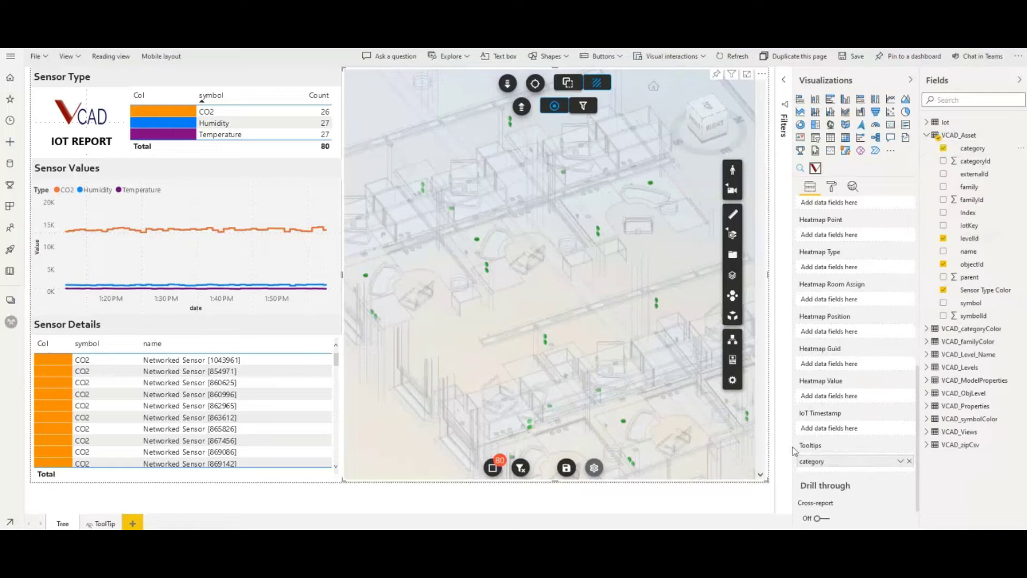
pyautogui.scroll(5, 578, 364)
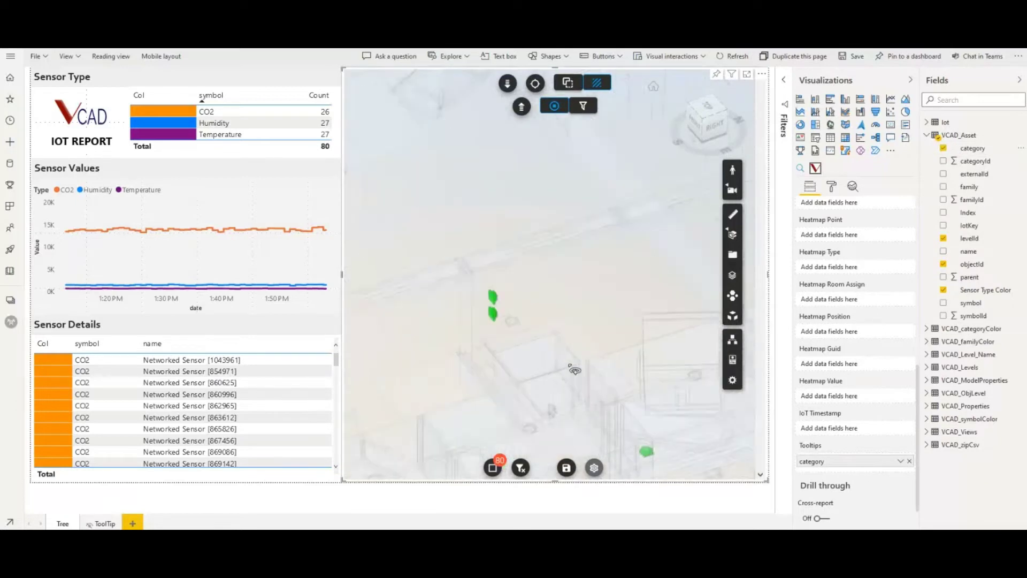
pyautogui.moveTo(541, 292)
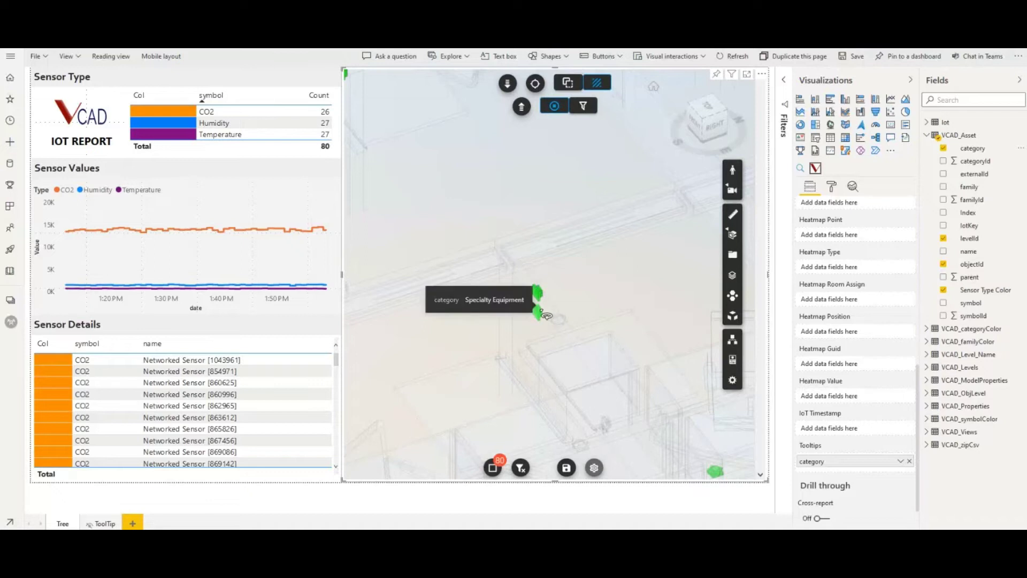
pyautogui.click(928, 136)
pyautogui.click(927, 122)
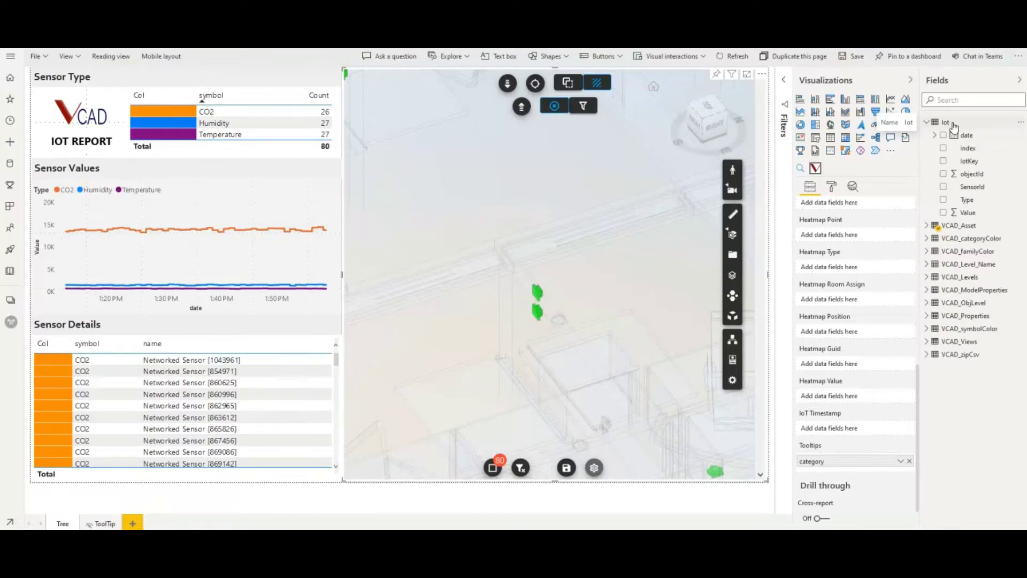
pyautogui.moveTo(969, 212); pyautogui.dragTo(838, 473)
pyautogui.rightClick(808, 480)
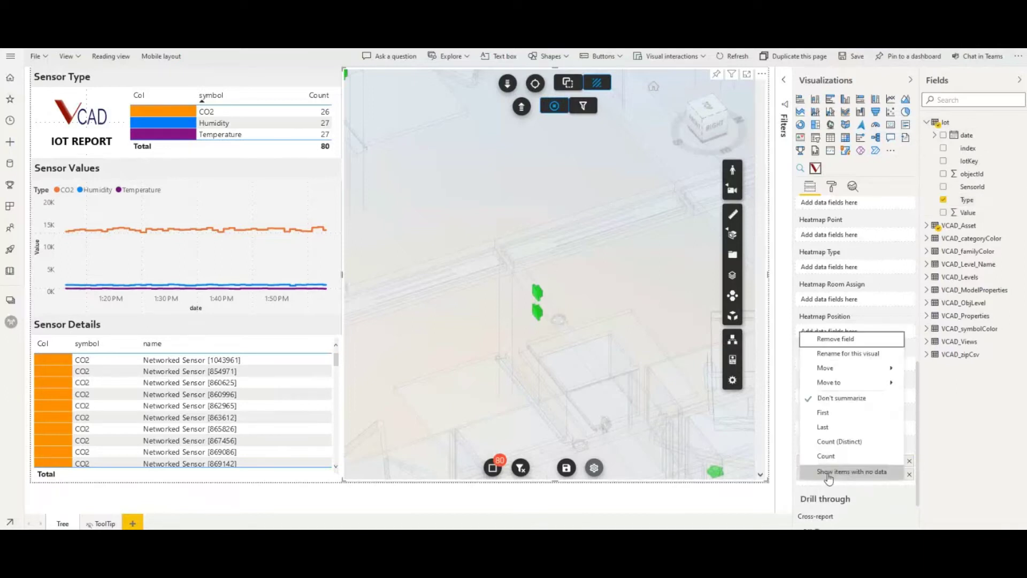
pyautogui.click(847, 354)
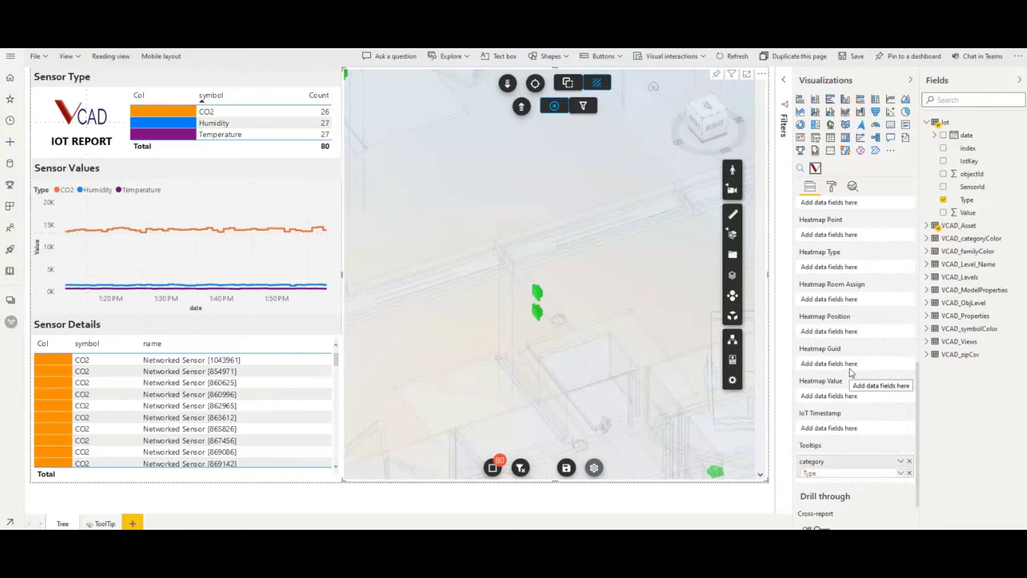
pyautogui.write('Sensor')
pyautogui.press('Return')
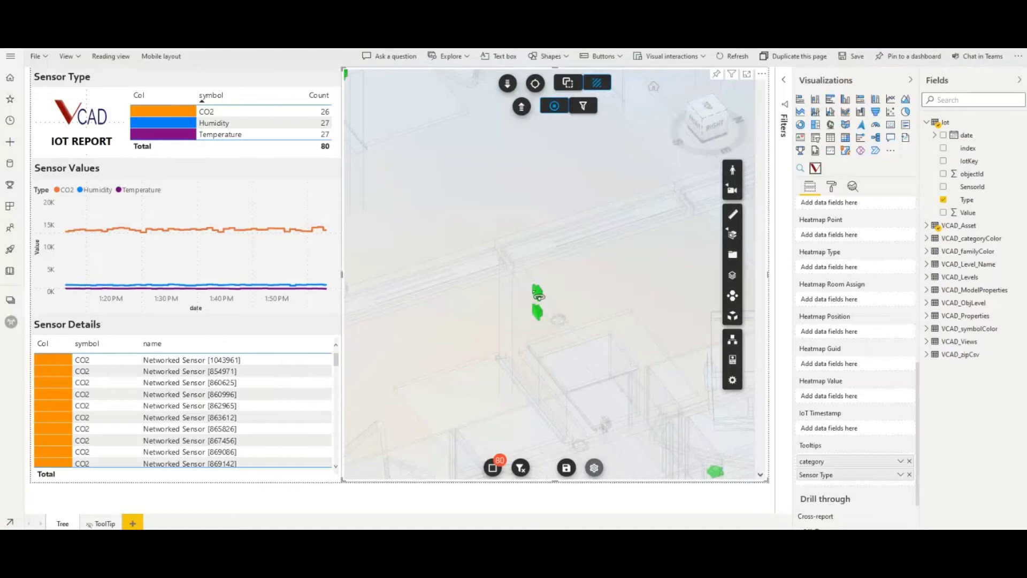
pyautogui.moveTo(540, 297)
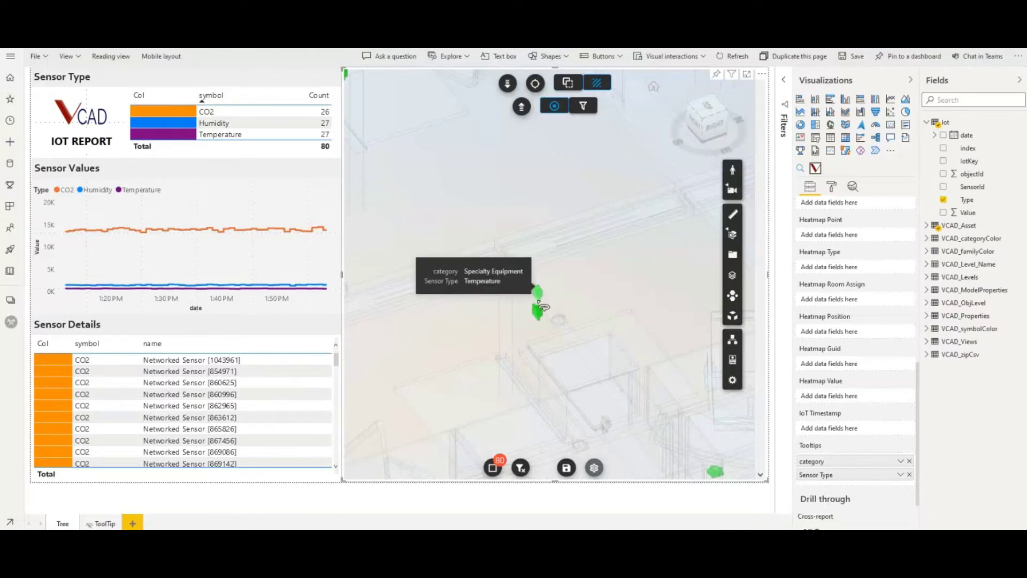
pyautogui.moveTo(538, 313); pyautogui.dragTo(521, 290)
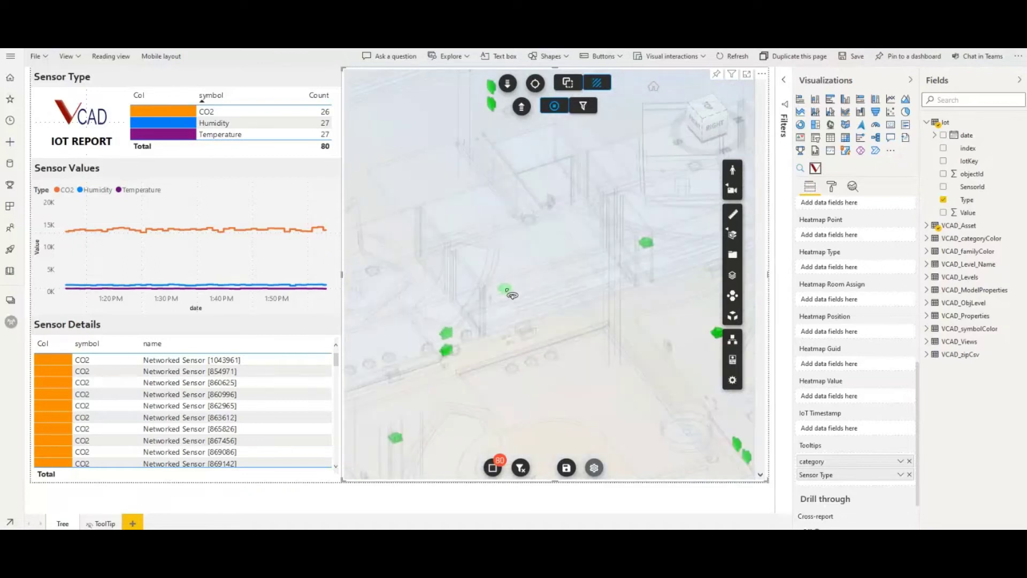
pyautogui.moveTo(454, 338)
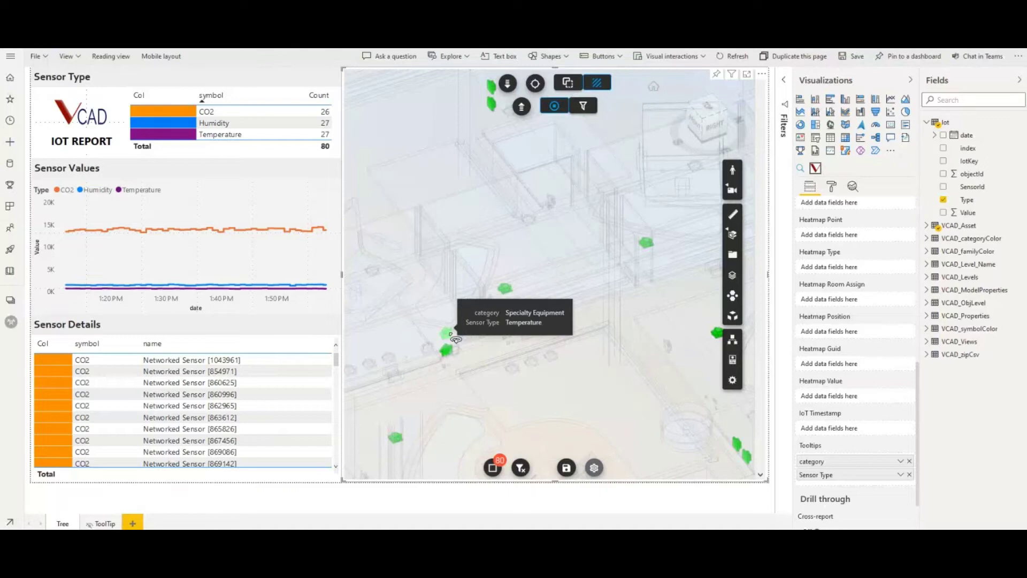
pyautogui.moveTo(573, 255); pyautogui.dragTo(560, 300)
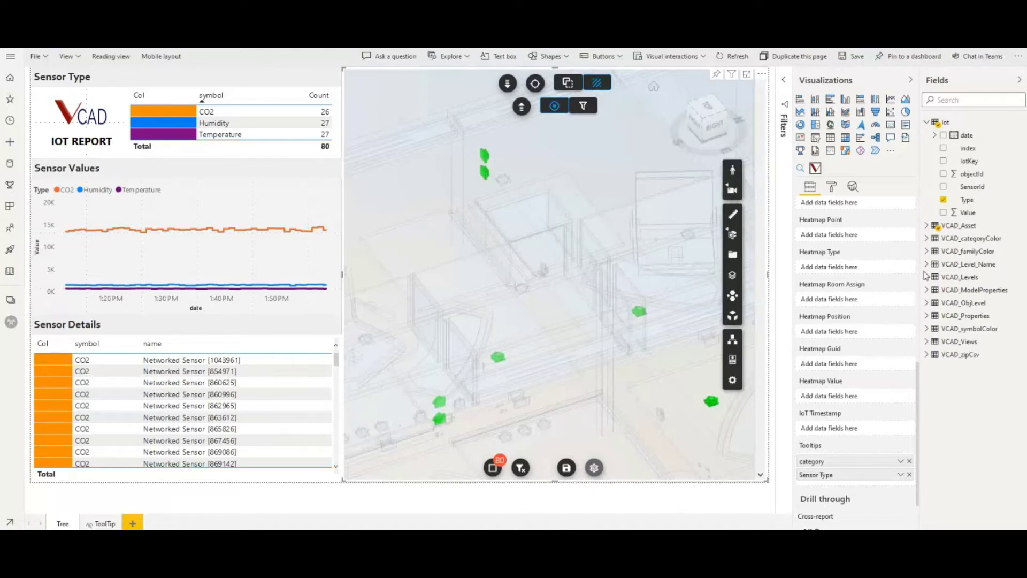
# - Add Value to the Tooltips well and change its summarization from Sum to Average
pyautogui.moveTo(969, 213); pyautogui.dragTo(855, 482)
pyautogui.scroll(-1, 828, 489)
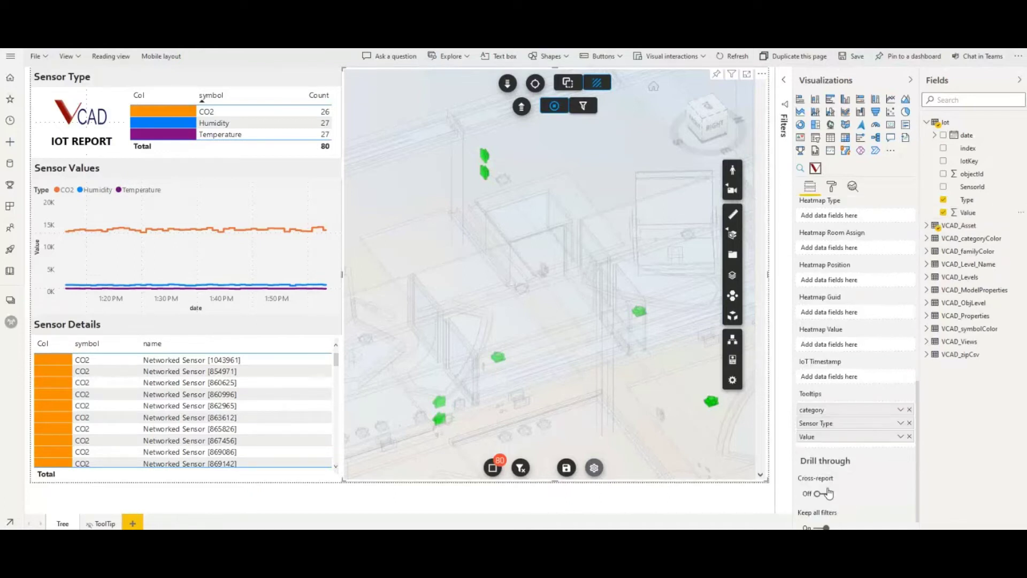
pyautogui.scroll(-1, 828, 493)
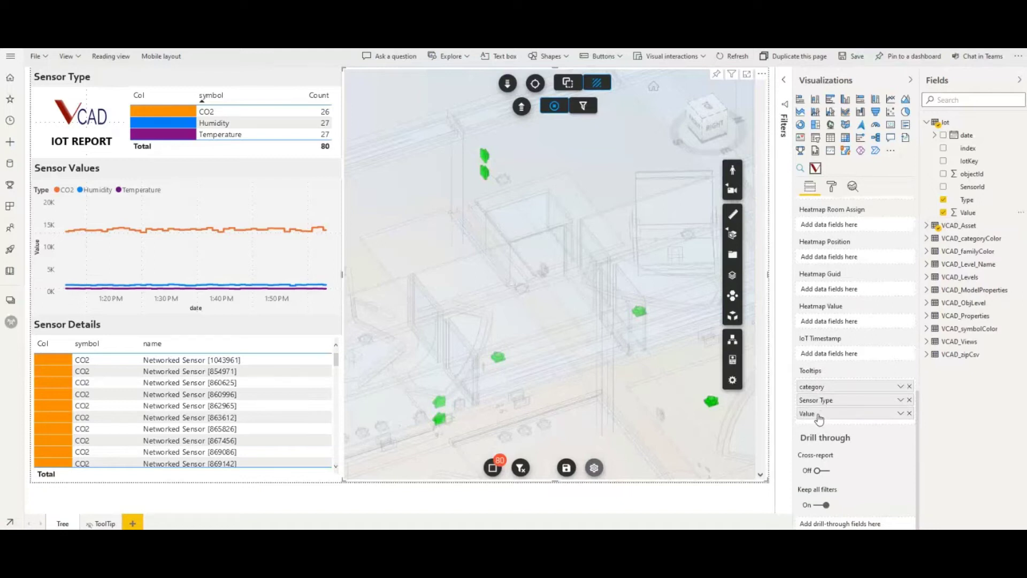
pyautogui.click(900, 415)
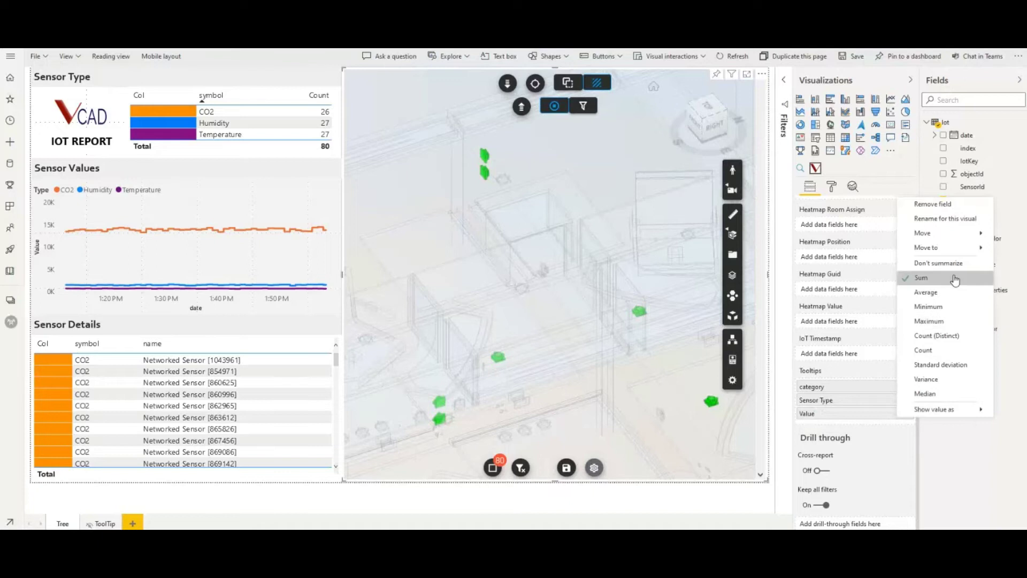
pyautogui.click(925, 292)
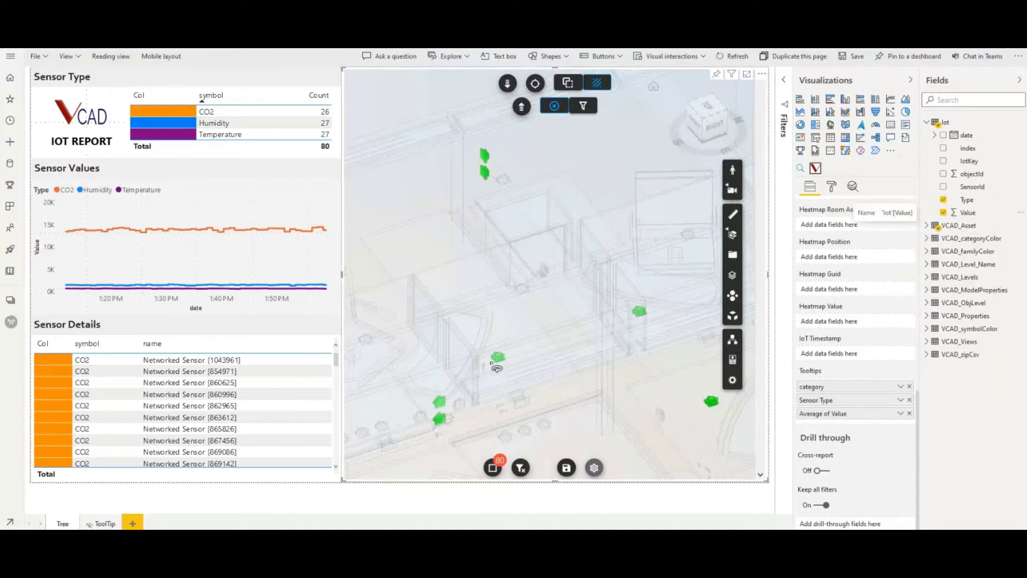
pyautogui.moveTo(501, 366)
pyautogui.moveTo(640, 315)
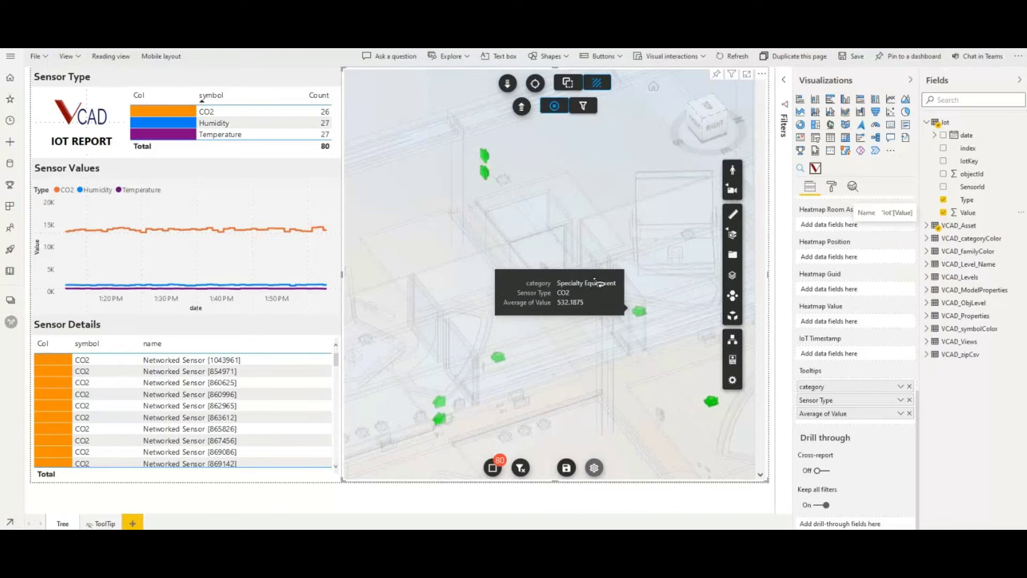
pyautogui.moveTo(491, 177)
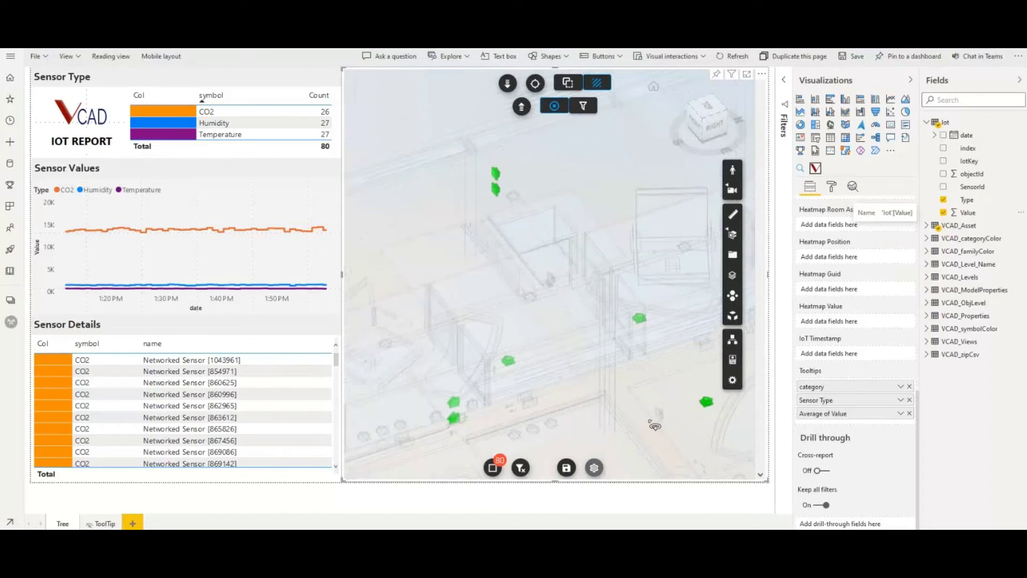
# - Open the ToolTip page showing the Sensor Data chart, Sensor Id card and Max/Min gauges
pyautogui.moveTo(656, 420); pyautogui.dragTo(557, 360)
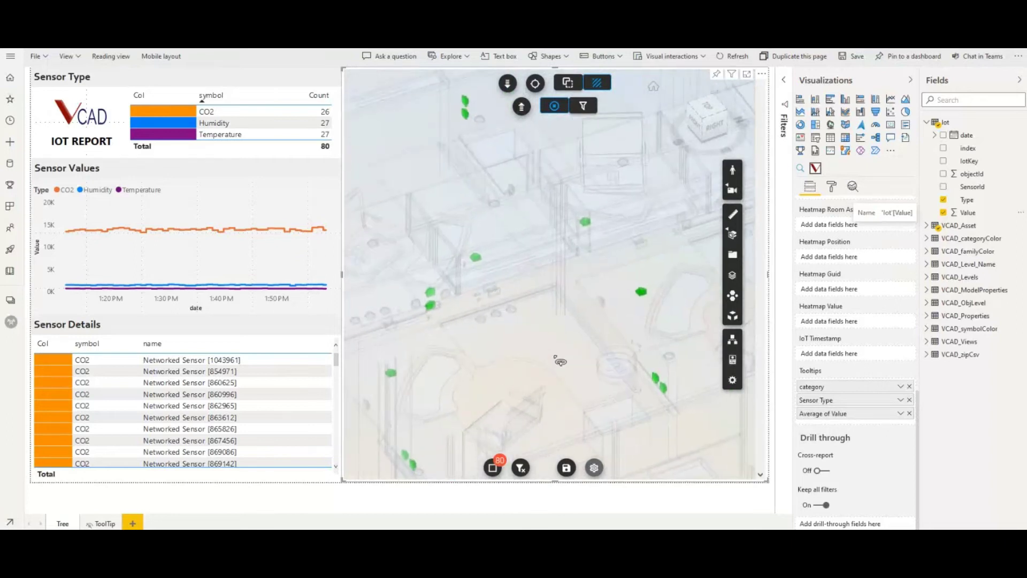
pyautogui.click(104, 524)
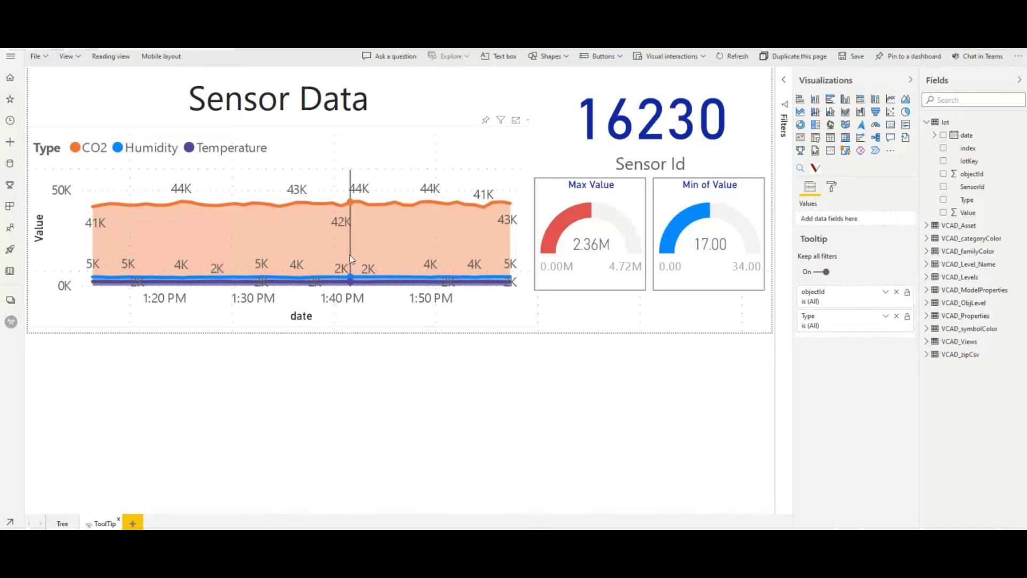
pyautogui.moveTo(351, 259)
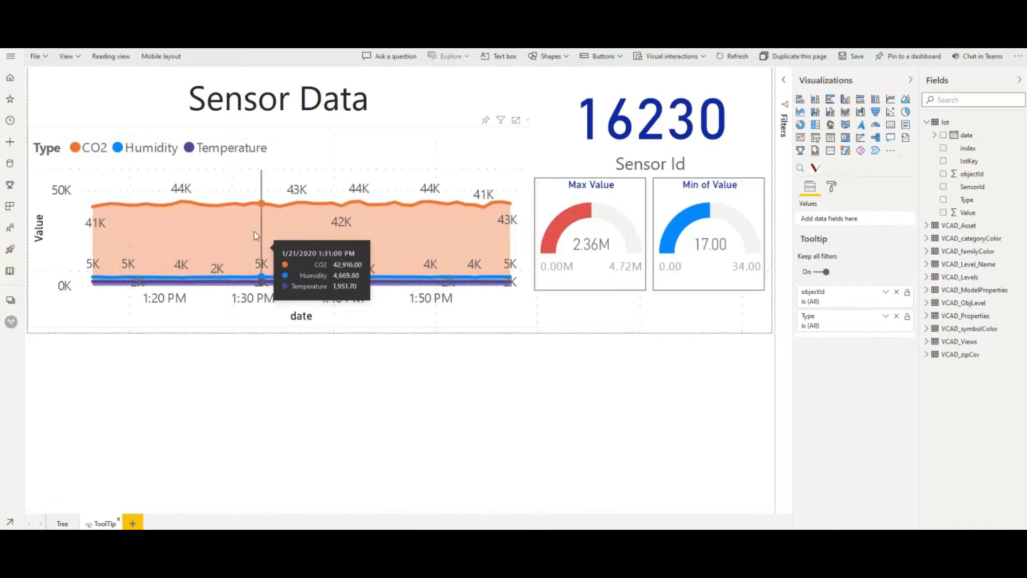
# - Back on the Tree page, select the 3D visual and expand its Tooltip format settings
pyautogui.click(62, 524)
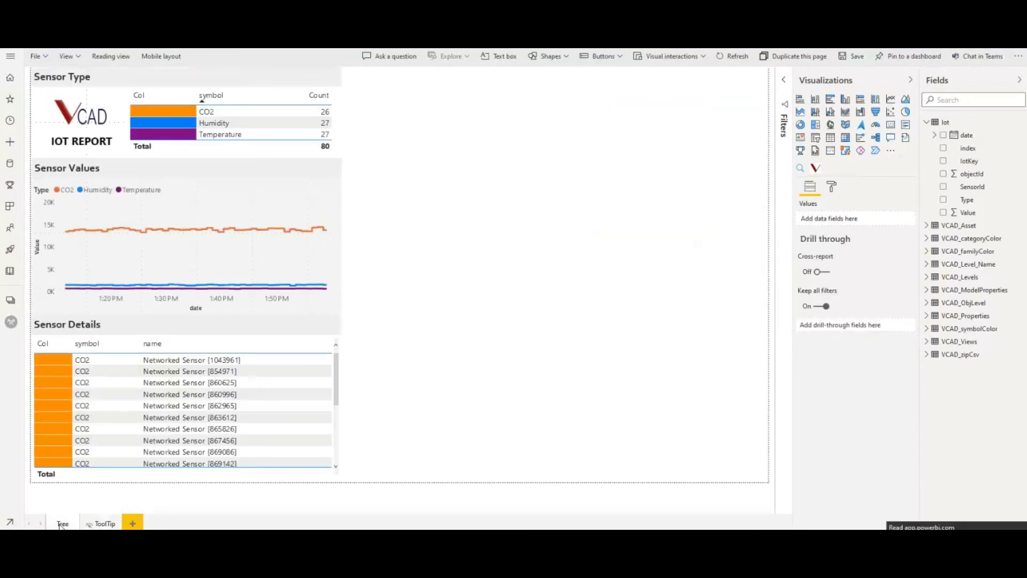
pyautogui.click(768, 90)
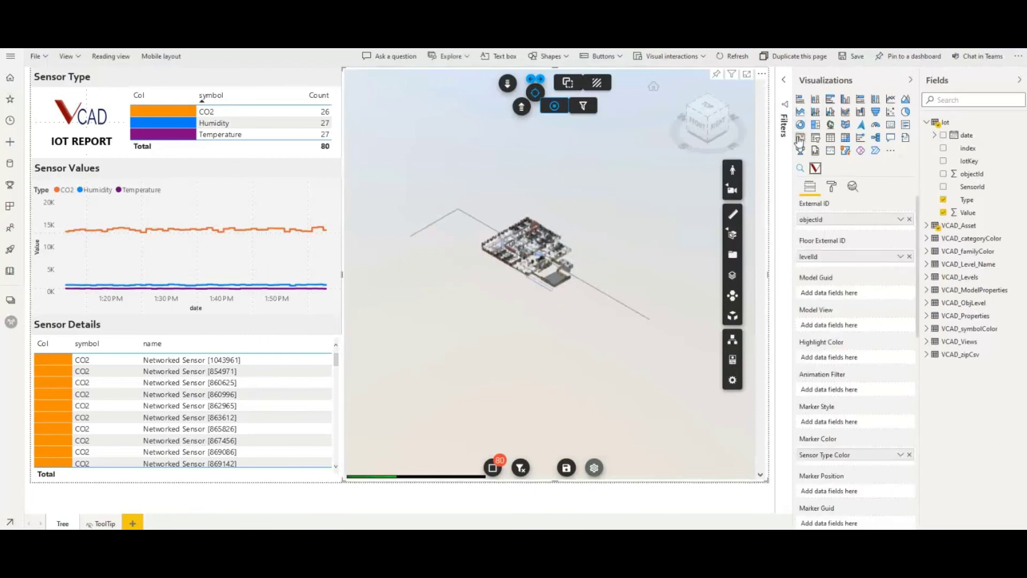
pyautogui.click(833, 187)
pyautogui.scroll(-5, 850, 278)
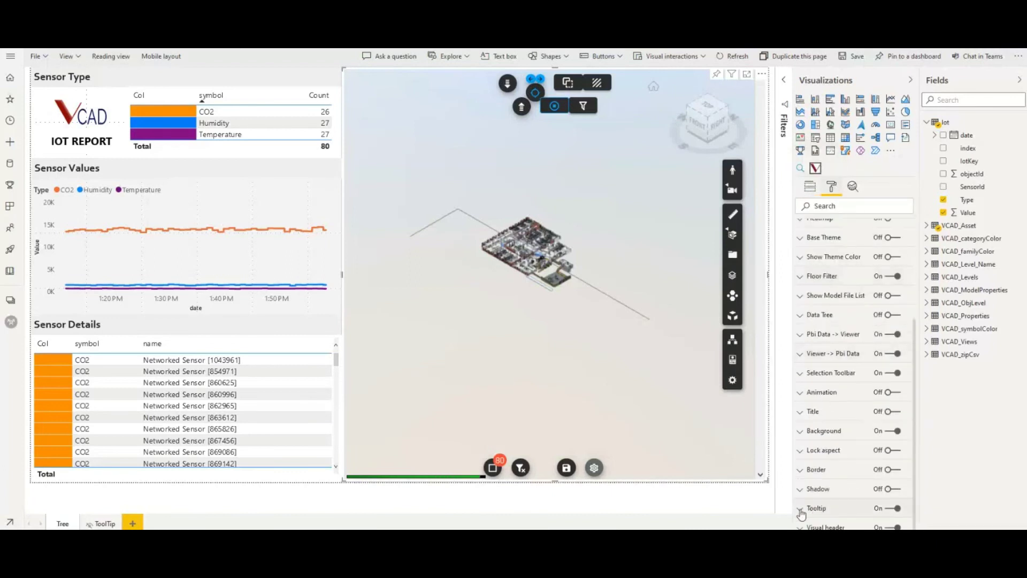
pyautogui.click(801, 509)
pyautogui.scroll(-5, 818, 375)
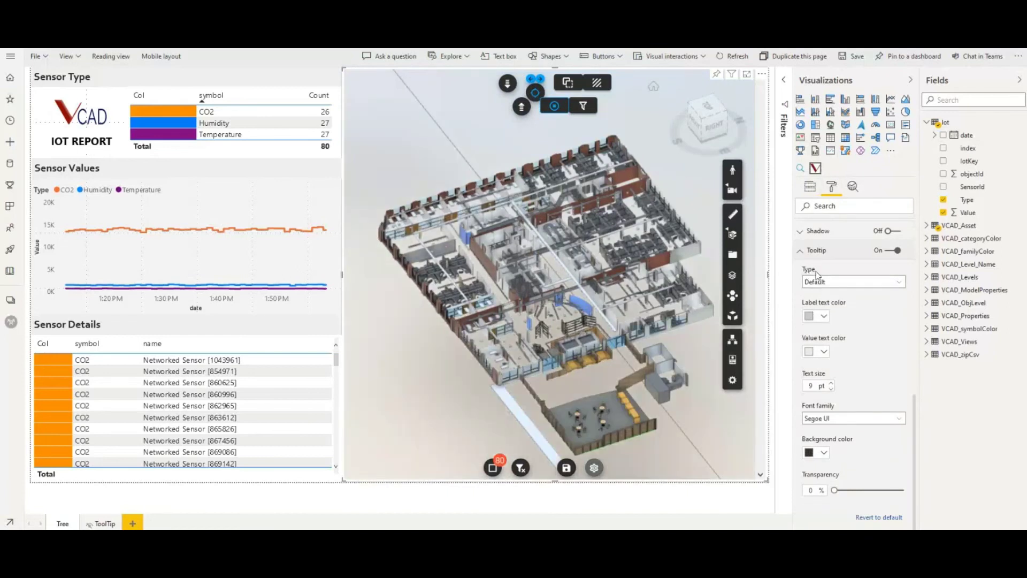
# - Set the tooltip Type to Report page and Page to ToolTip
pyautogui.click(897, 283)
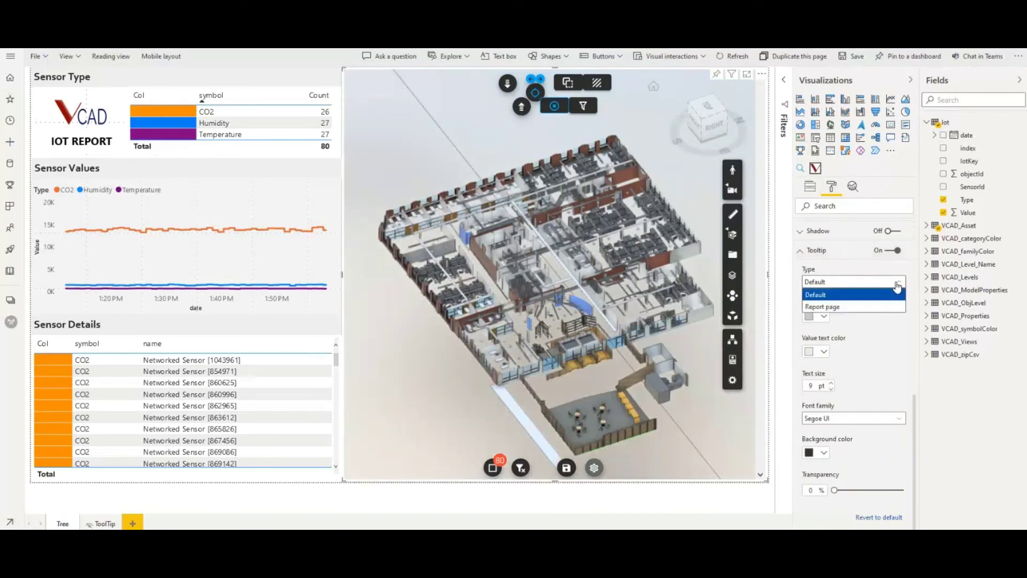
pyautogui.click(858, 307)
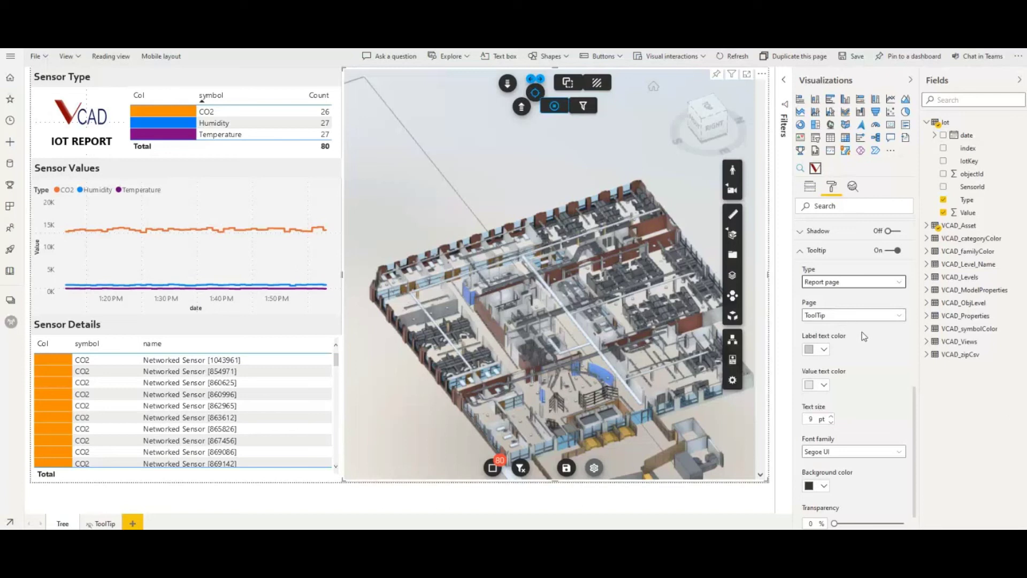
pyautogui.click(900, 320)
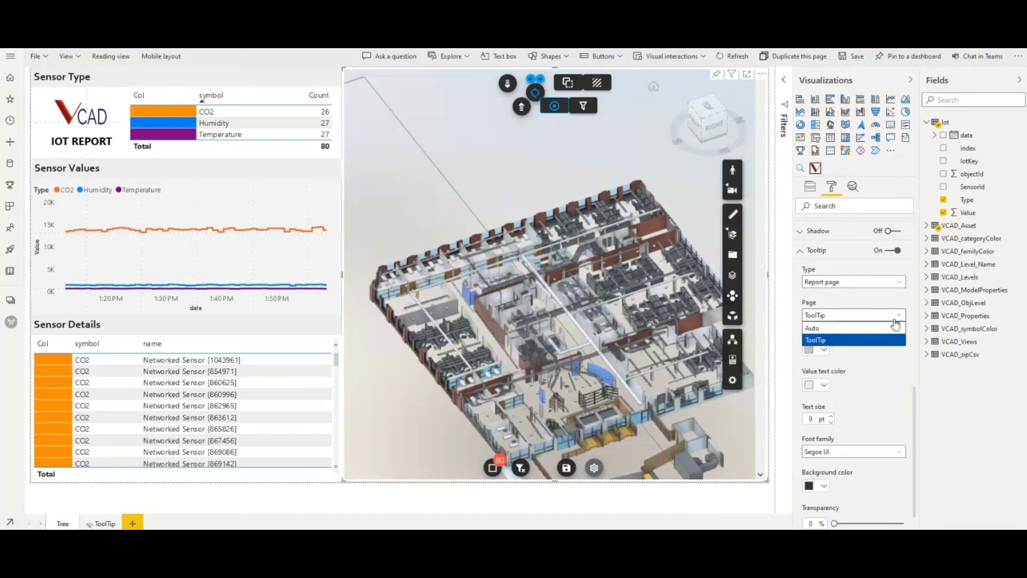
pyautogui.click(851, 342)
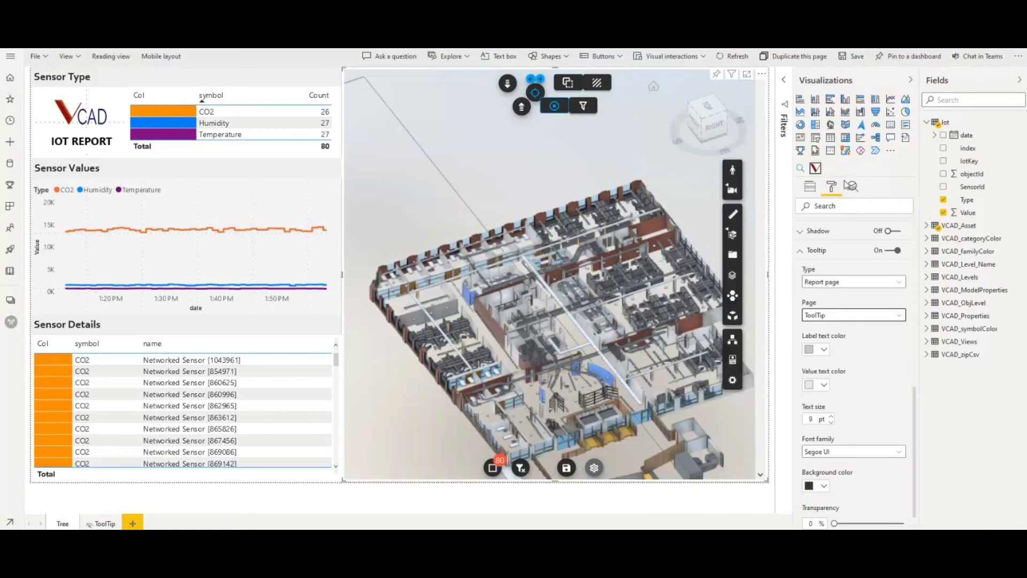
pyautogui.click(811, 189)
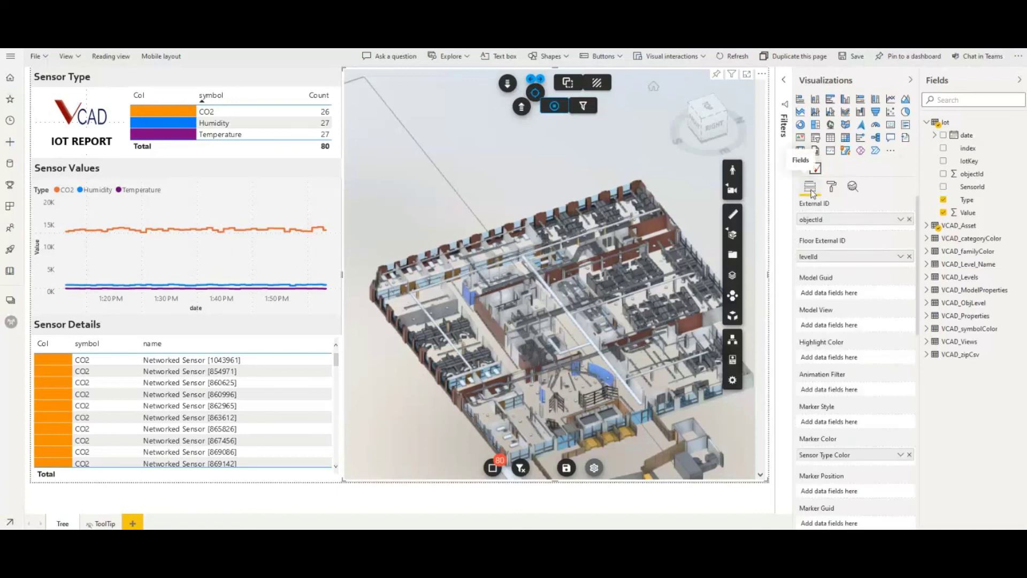
pyautogui.scroll(-3, 856, 321)
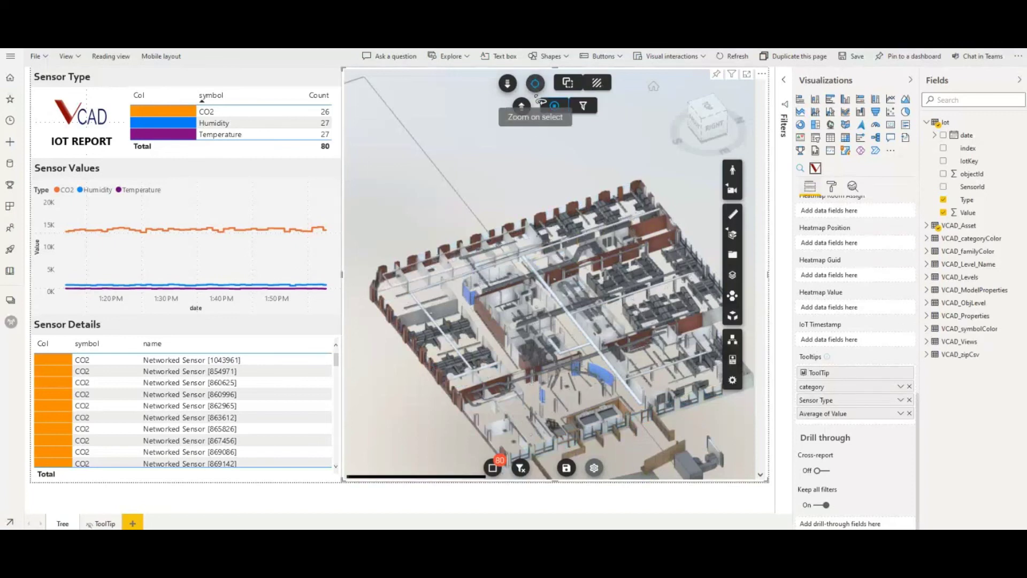
# - Turn on X-ray, zoom in, and bring up a sensor's Sensor Data tooltip with Humidity chart and gauges
pyautogui.click(598, 84)
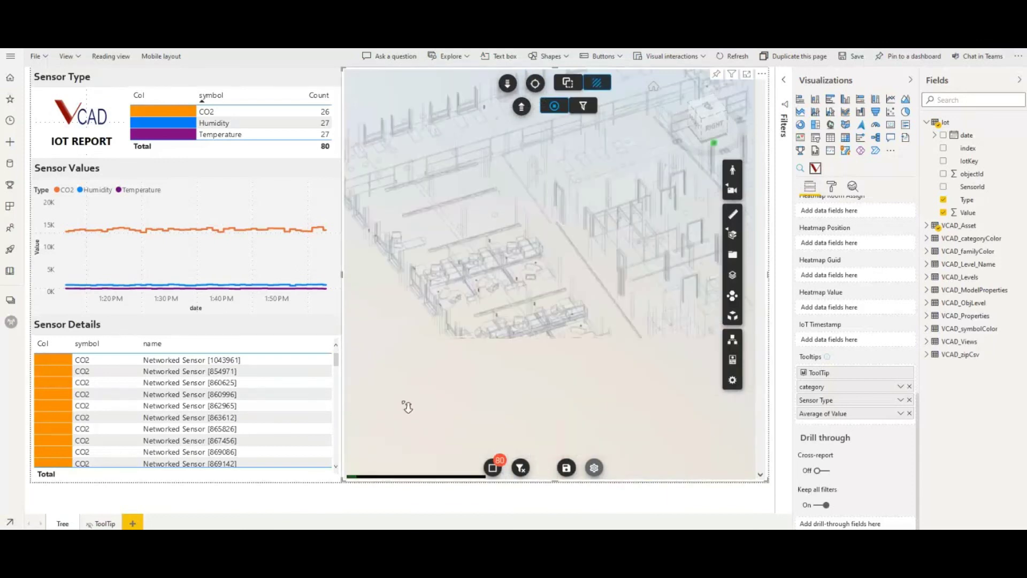
pyautogui.scroll(5, 403, 403)
pyautogui.scroll(8, 490, 296)
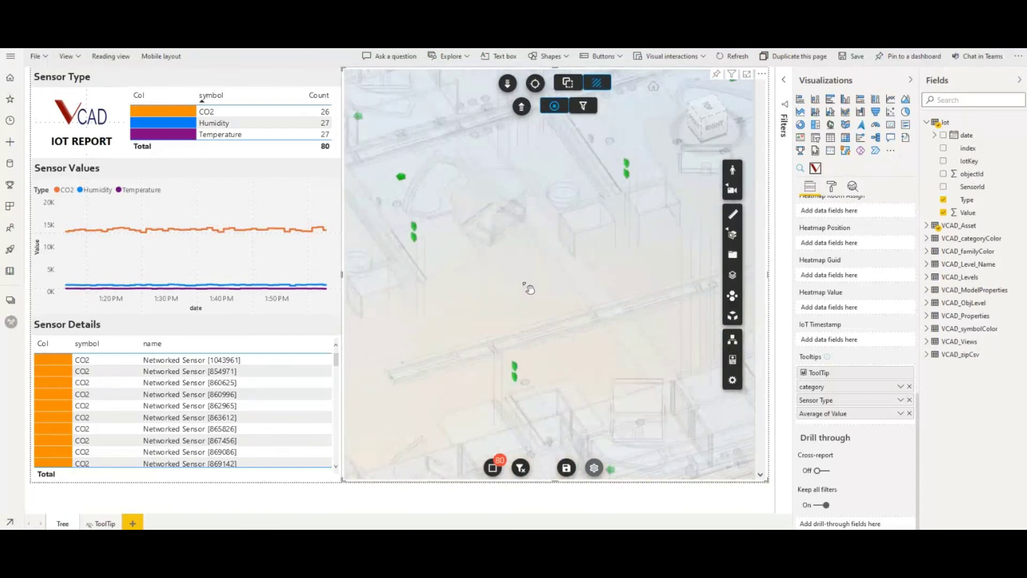
pyautogui.moveTo(502, 304)
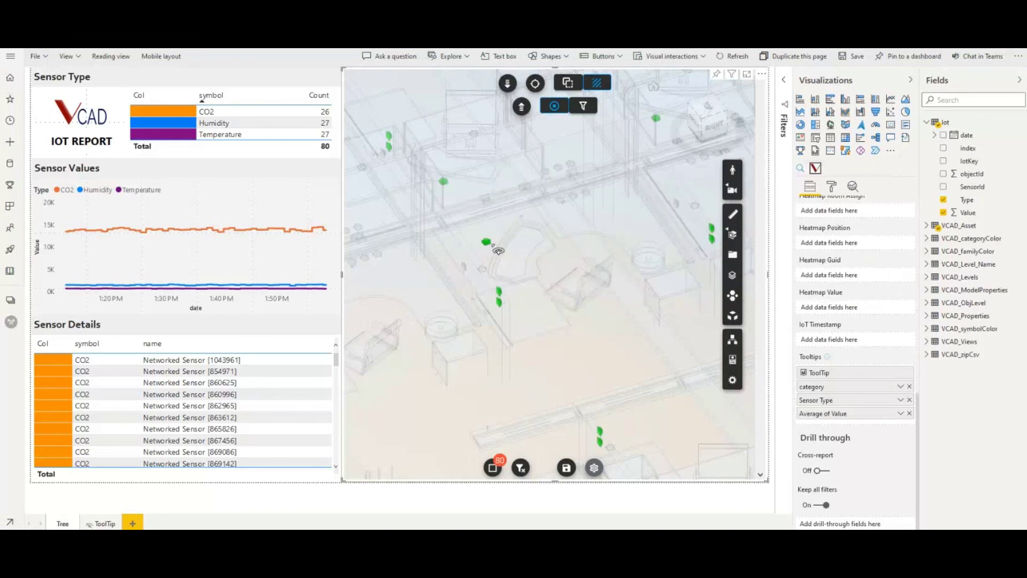
pyautogui.moveTo(488, 247)
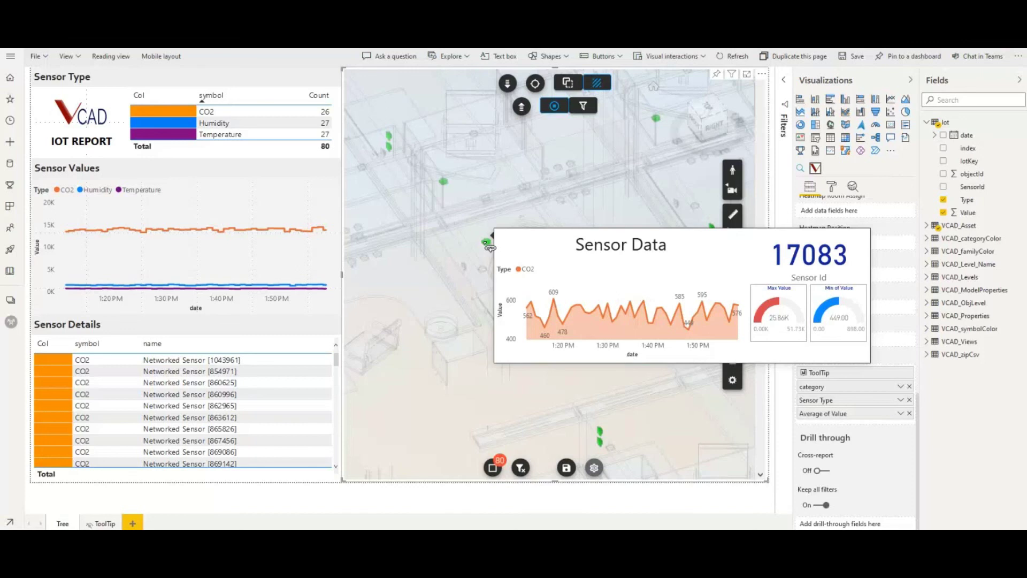
pyautogui.moveTo(448, 189)
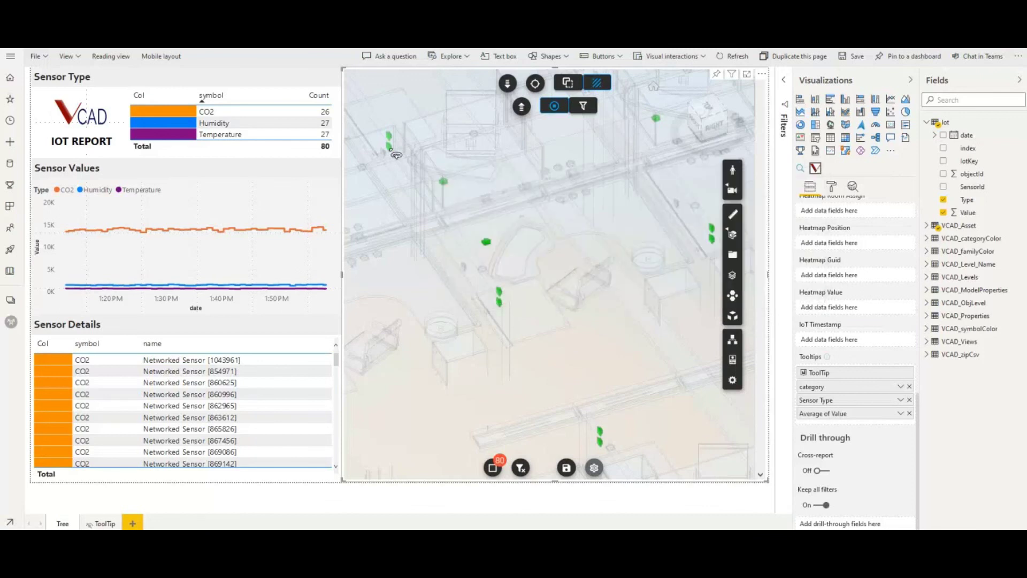
pyautogui.moveTo(396, 155)
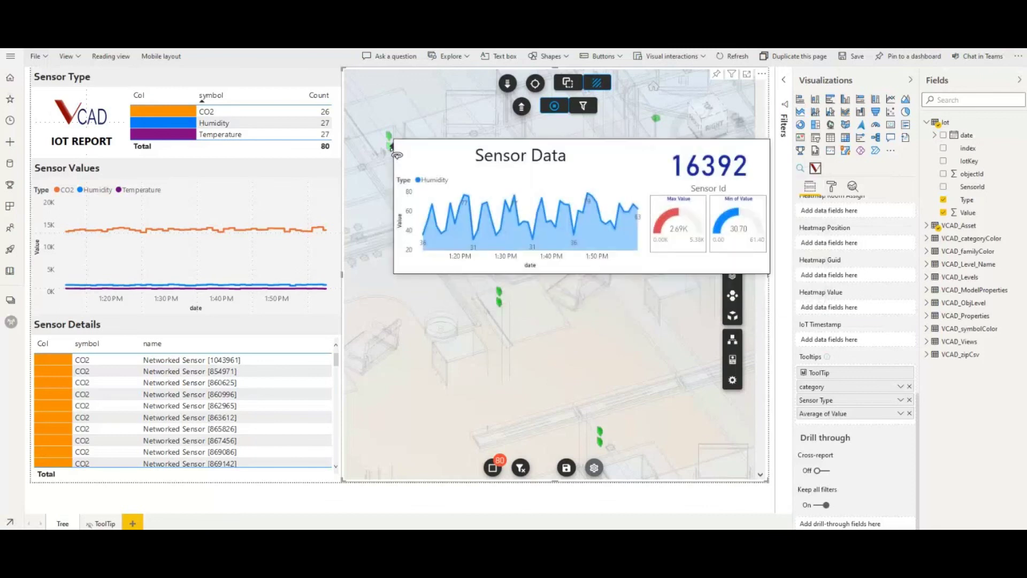